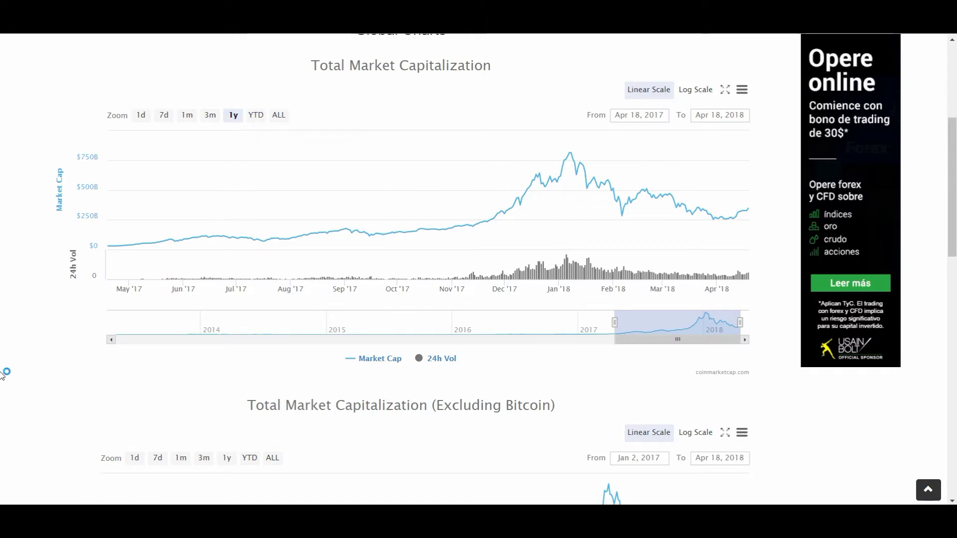
Step: Scroll through CoinMarketCap's one-year total market capitalization chart
scroll(5, 370, up, 5)
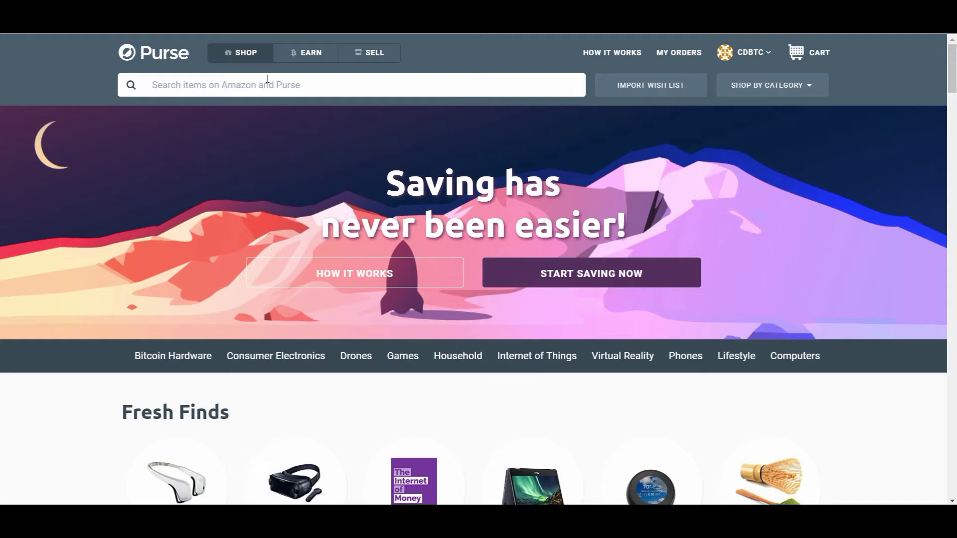
Step: Scroll the Purse home page down through Leading Edge Tech and Wellness Gear, then back up
scroll(45, 434, down, 5)
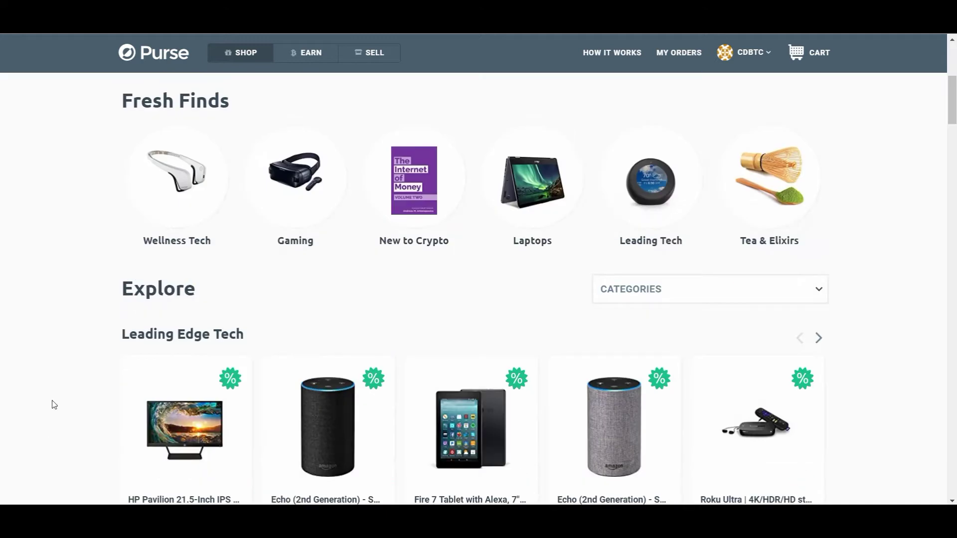
scroll(74, 346, down, 6)
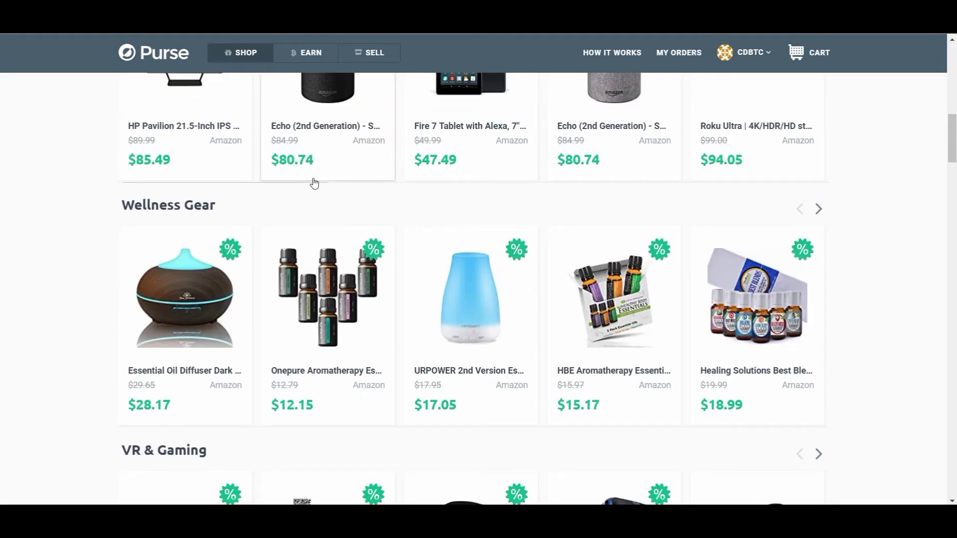
scroll(223, 223, up, 10)
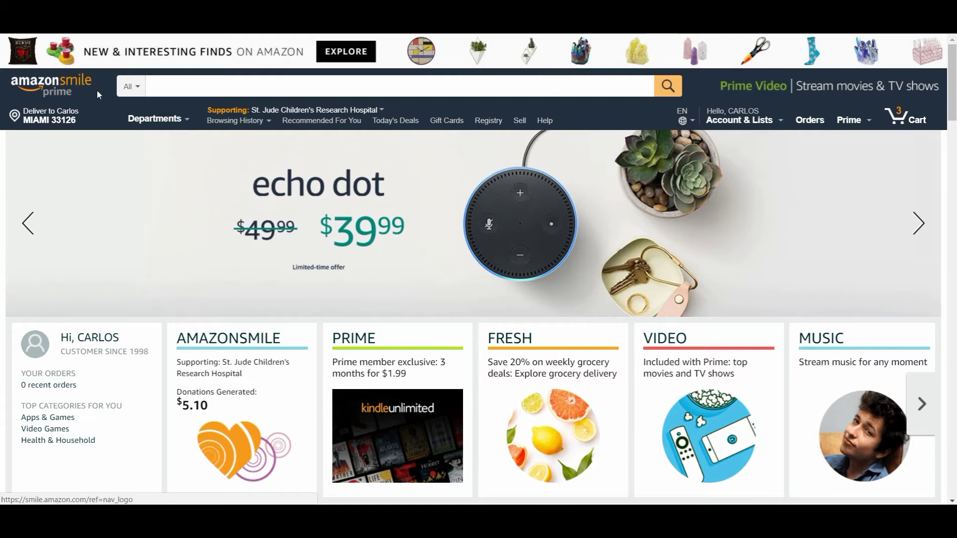
Step: Search Amazon for 'dust purifier filter' and bring up the GermGuardian AC4825 listing
mouse_move(235, 110)
click(169, 88)
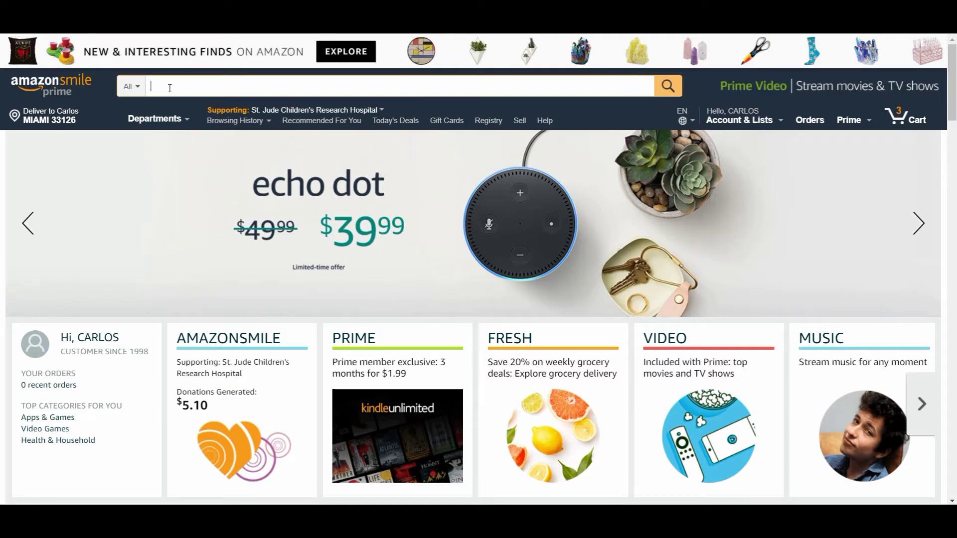
text(dust pur)
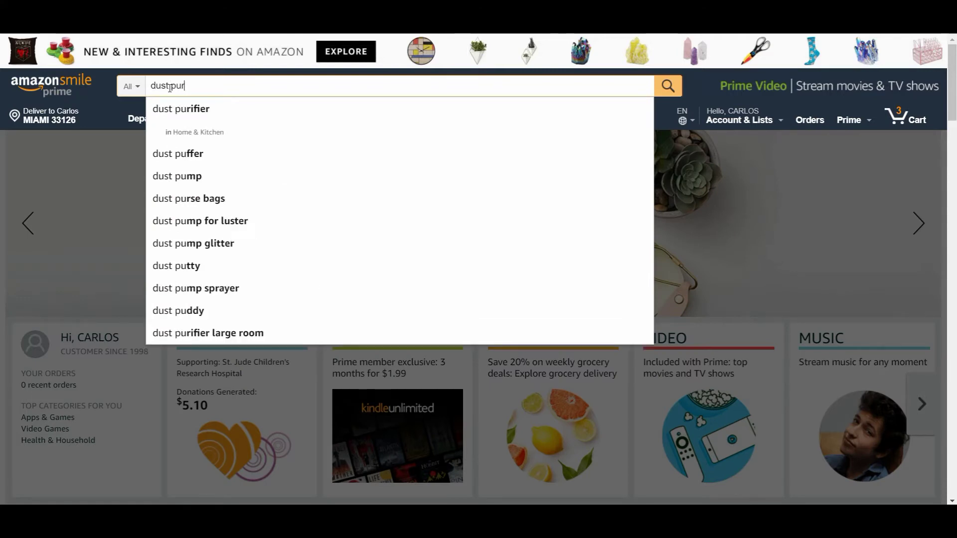
text(ifier)
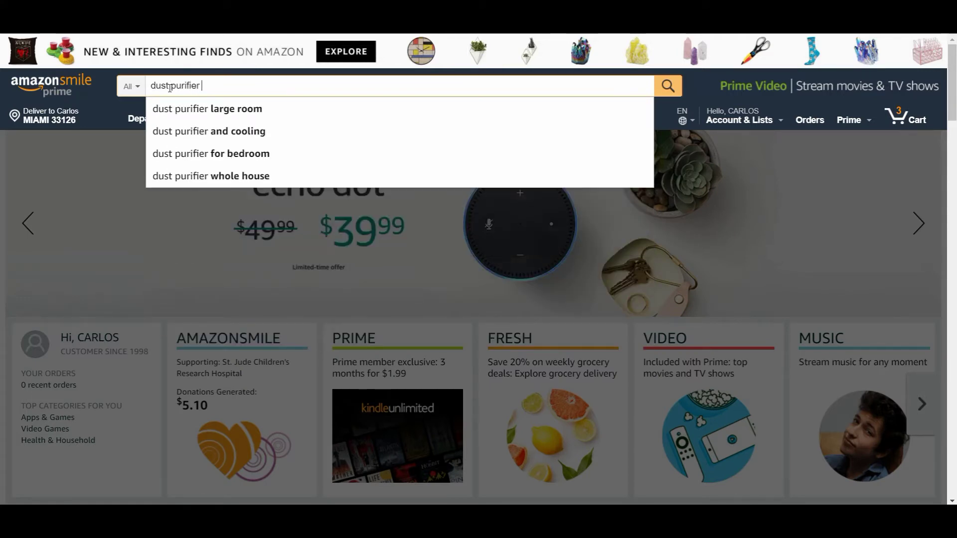
text( filter)
key(Return)
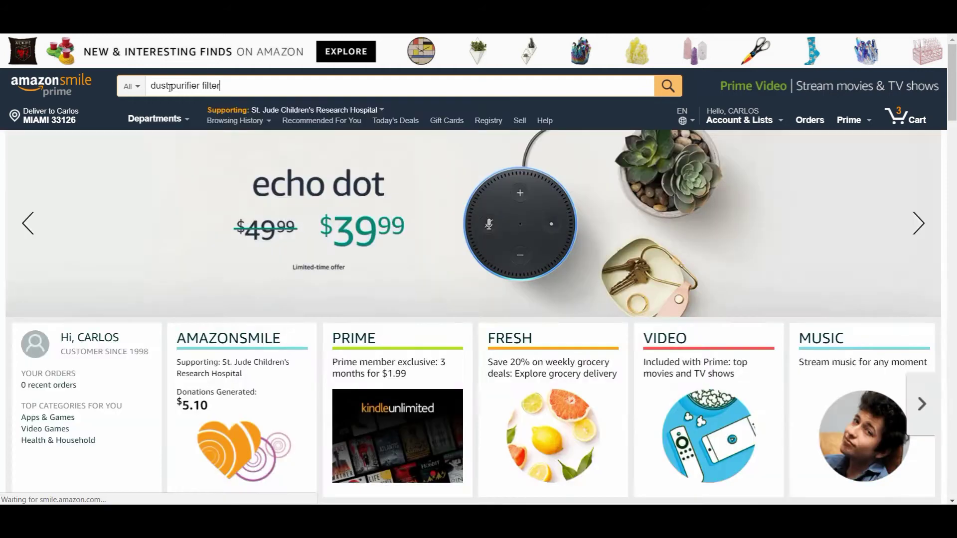
scroll(387, 206, down, 8)
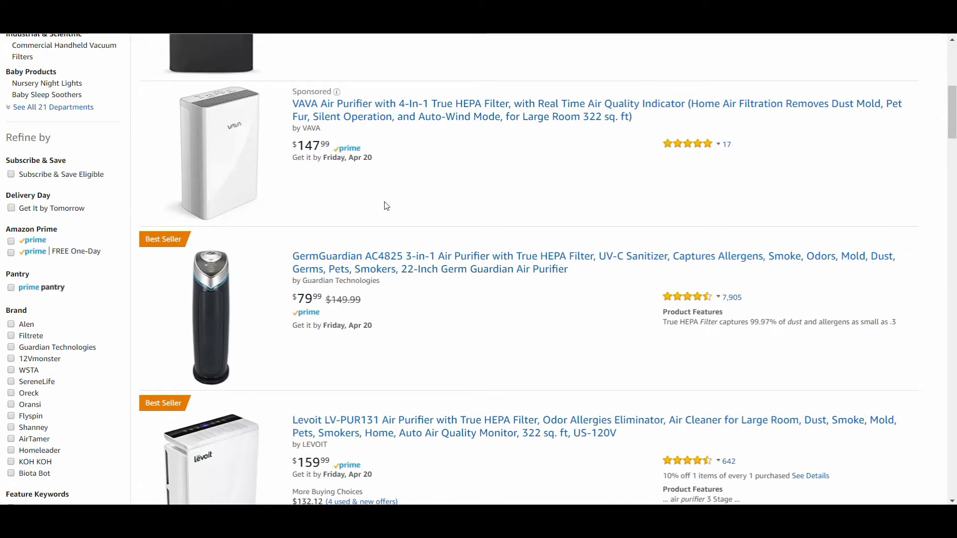
scroll(394, 224, down, 1)
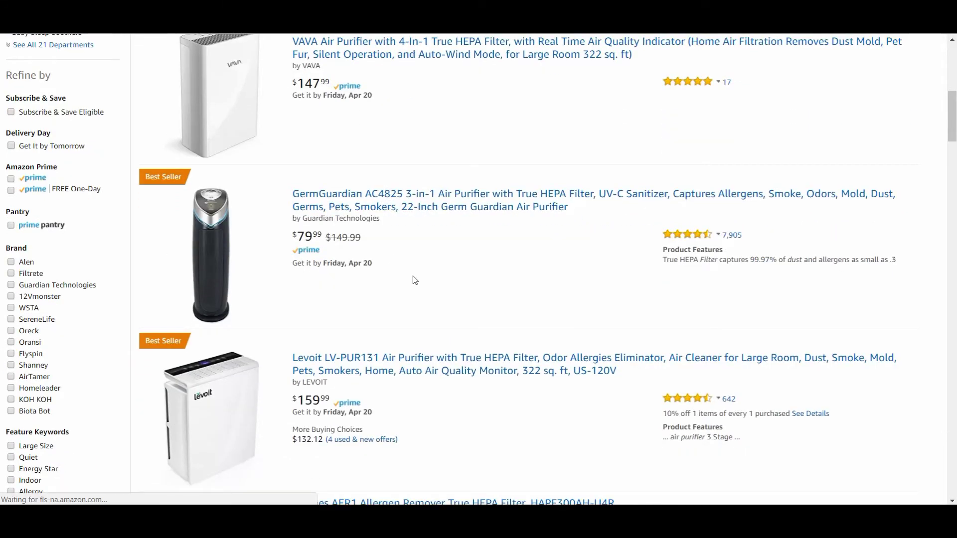
scroll(432, 254, down, 5)
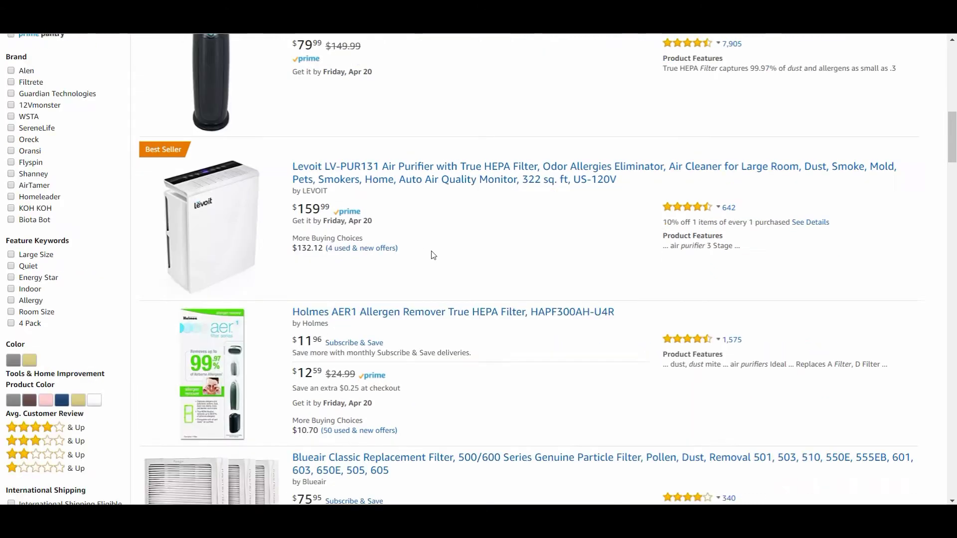
scroll(432, 254, down, 8)
scroll(432, 254, up, 17)
scroll(432, 254, down, 6)
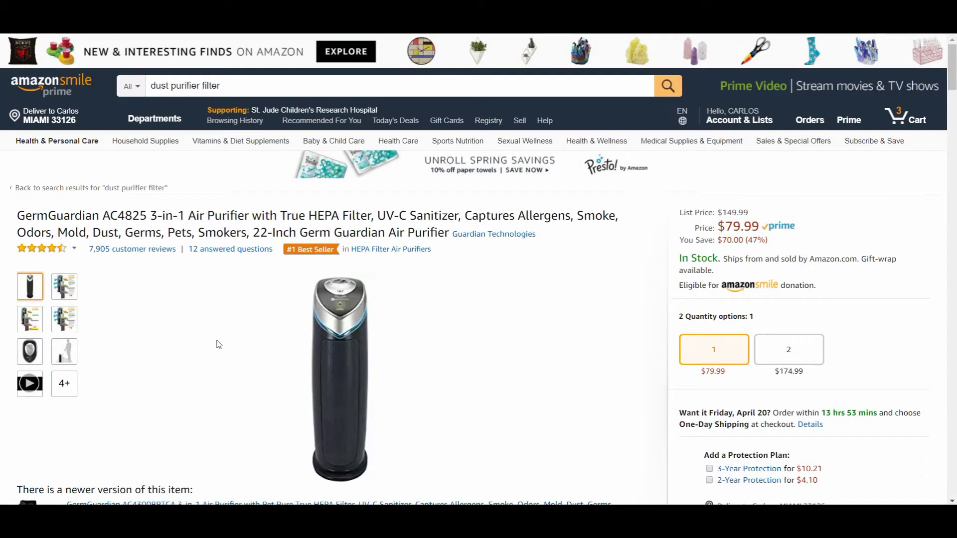
scroll(195, 332, down, 3)
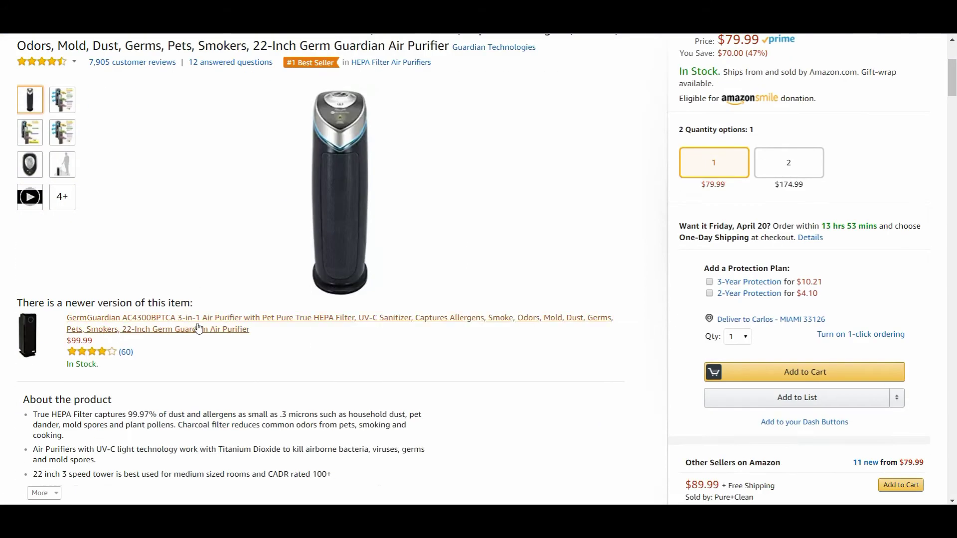
scroll(202, 319, up, 4)
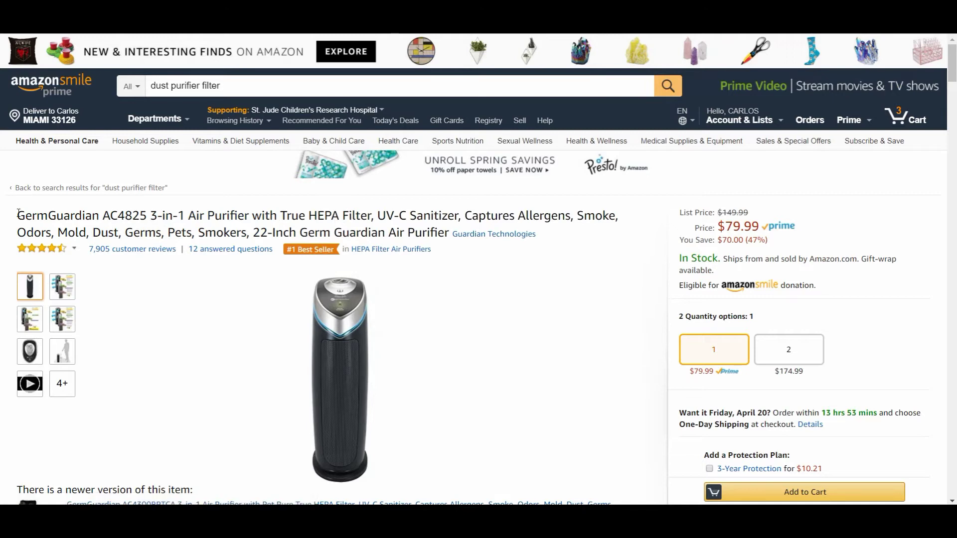
Step: Copy the full GermGuardian AC4825 product title
drag(18, 213, 450, 235)
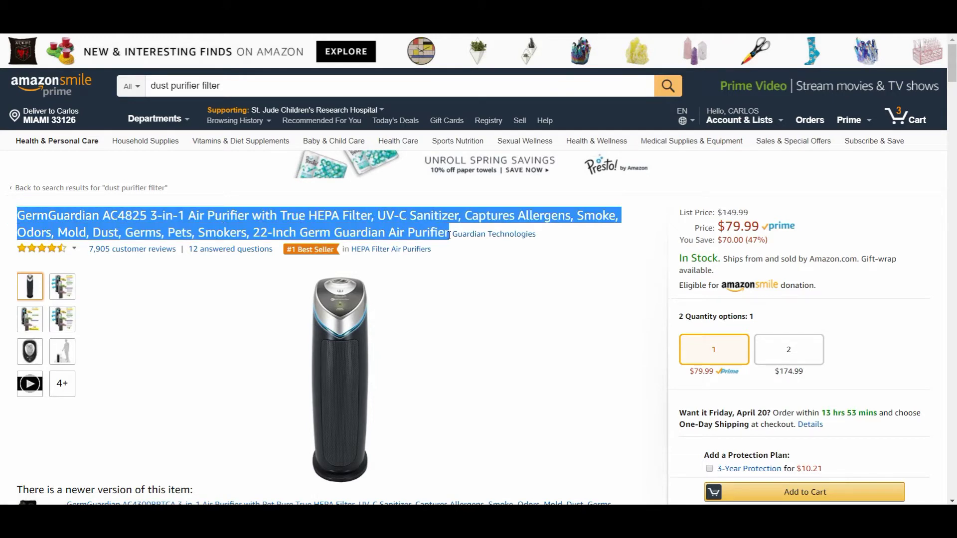
right_click(428, 235)
click(444, 242)
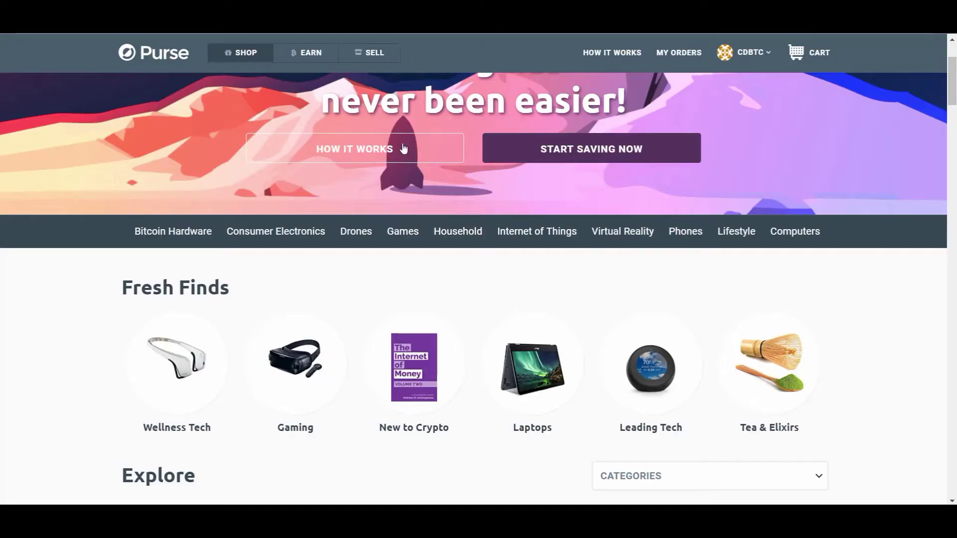
Step: Search Purse with the pasted product title and open the GermGuardian AC4825 page at $75.99
scroll(207, 251, up, 3)
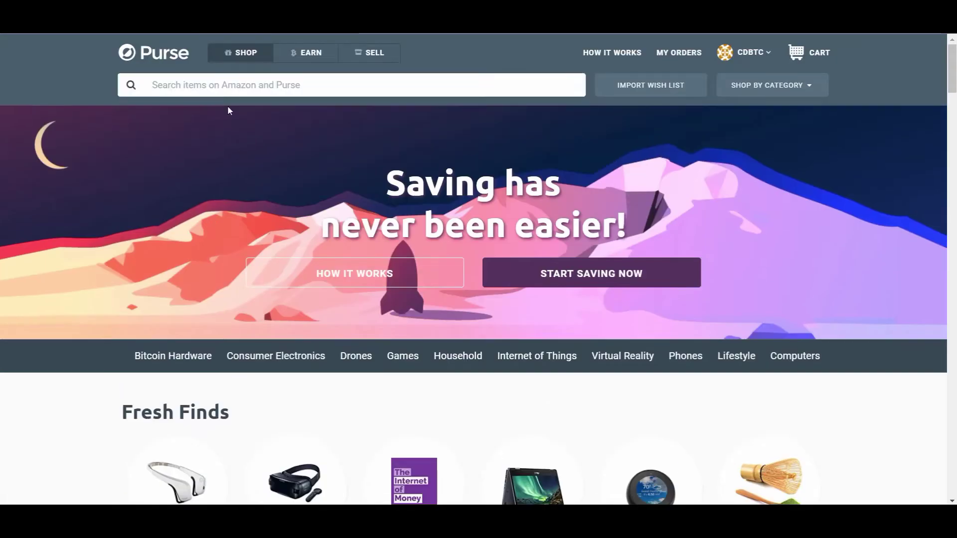
right_click(222, 91)
click(272, 166)
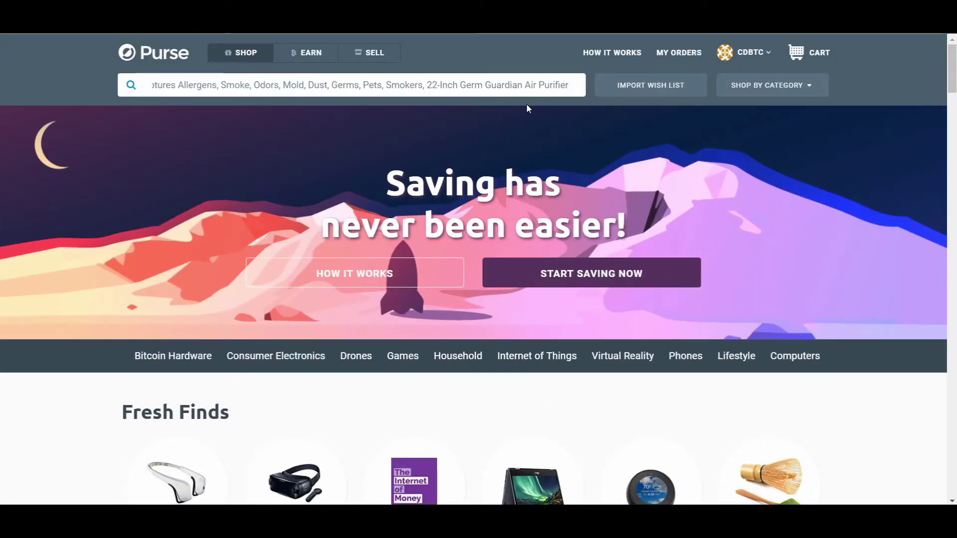
key(Return)
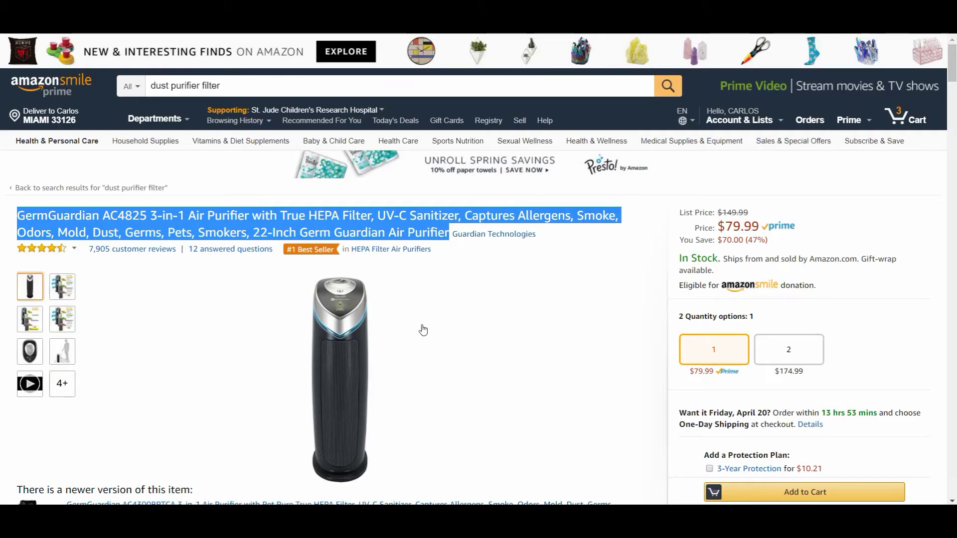
scroll(421, 326, down, 6)
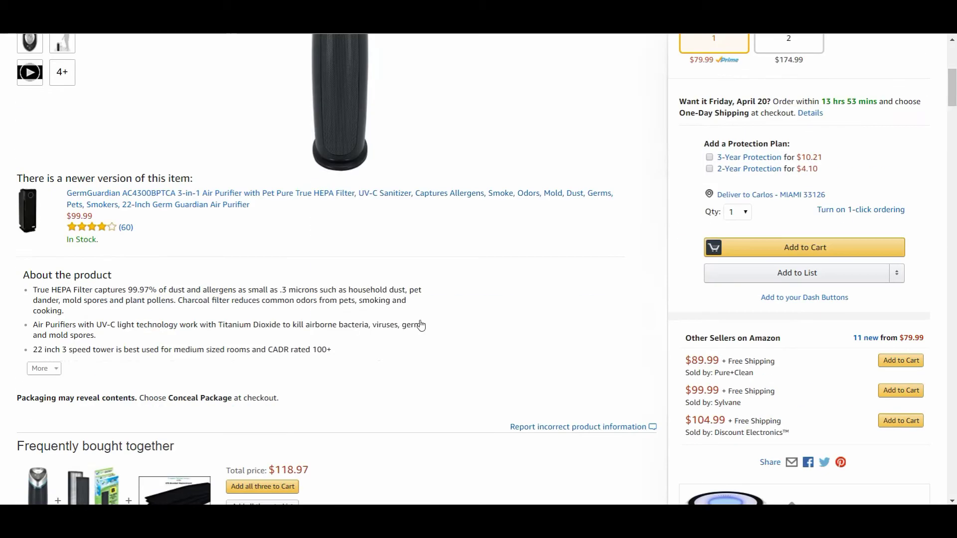
scroll(421, 325, up, 5)
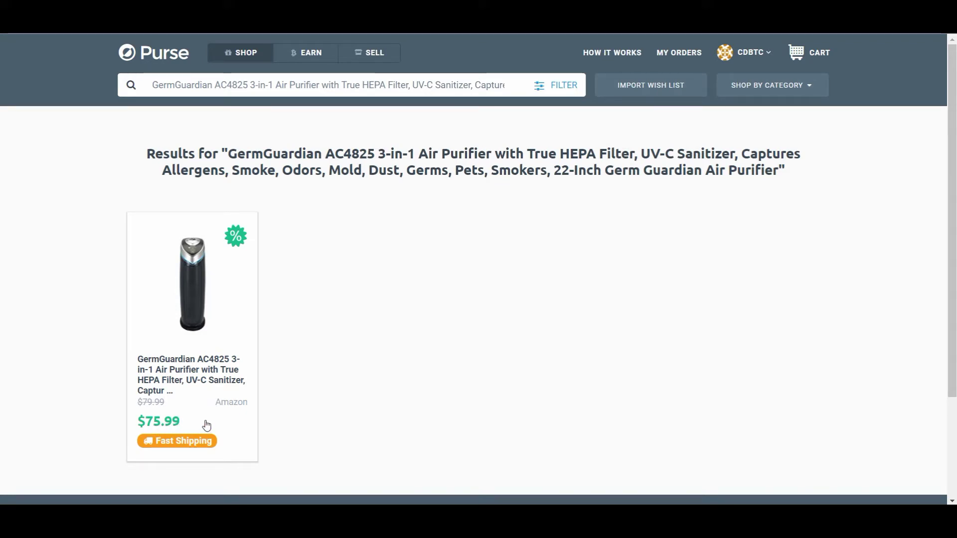
click(193, 356)
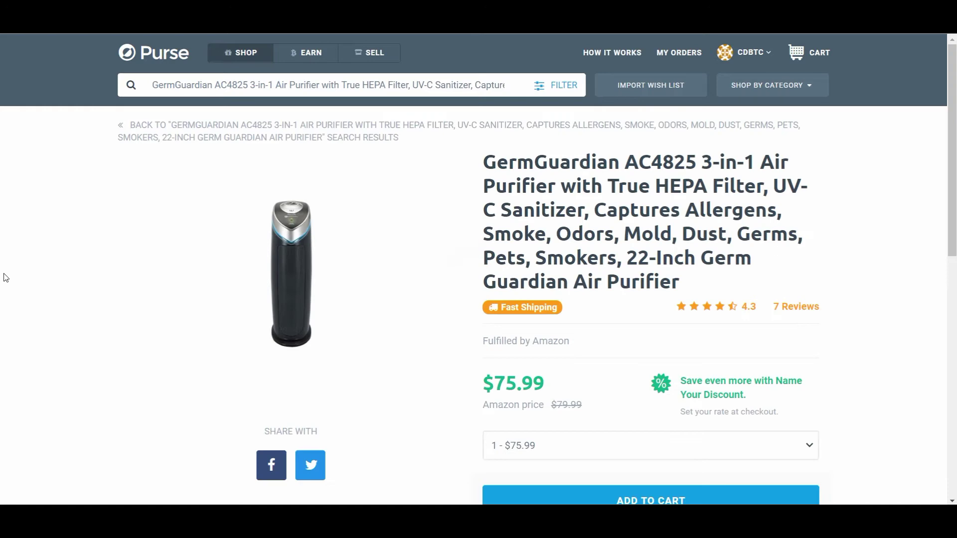
Step: Check the quantity choices, leaving the quantity at 1
scroll(5, 277, down, 1)
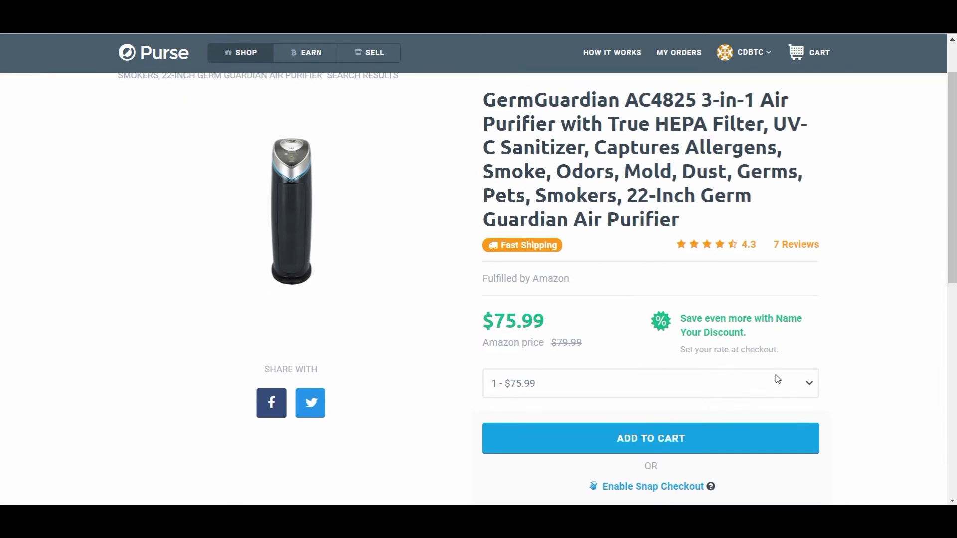
click(778, 382)
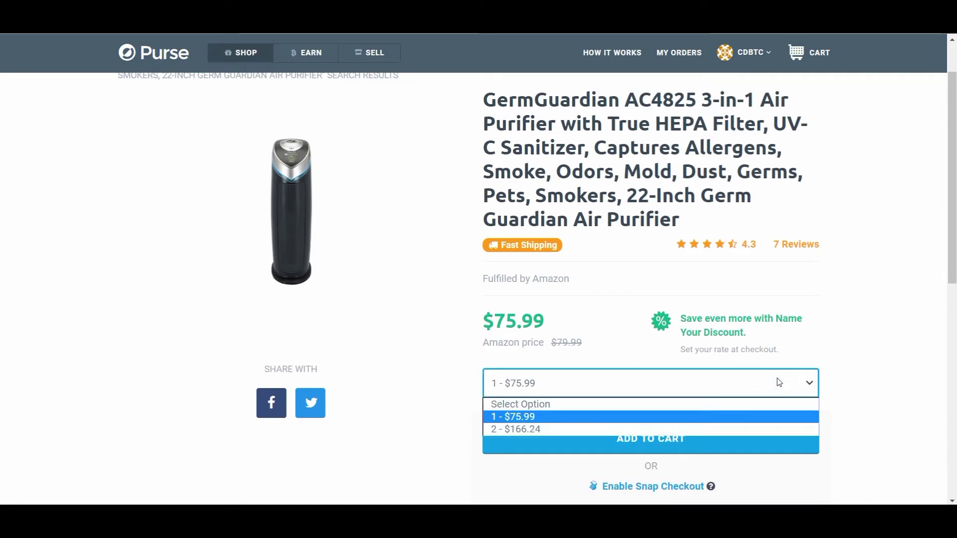
click(834, 288)
click(615, 392)
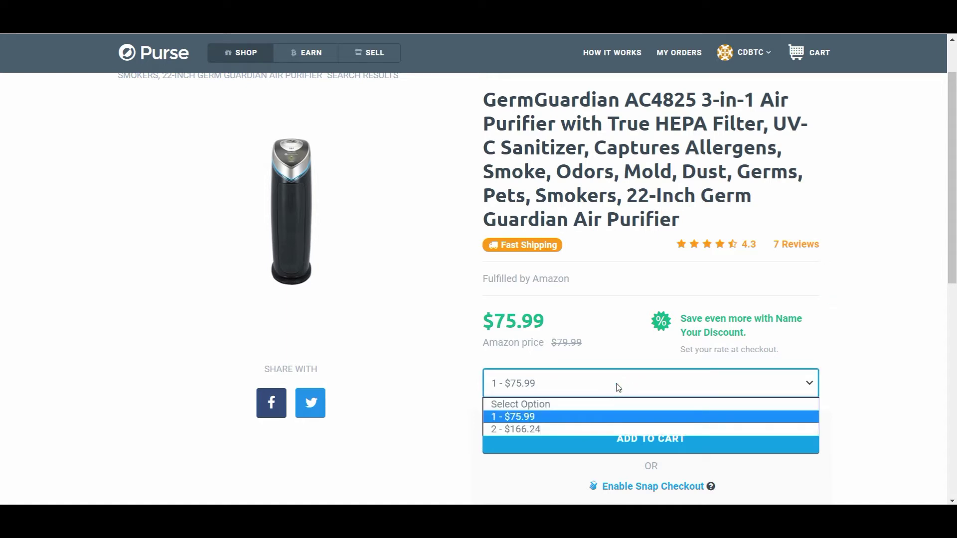
click(618, 388)
Step: Calculate 75.99 × 2 = 151.98 in Windows Calculator
key(super)
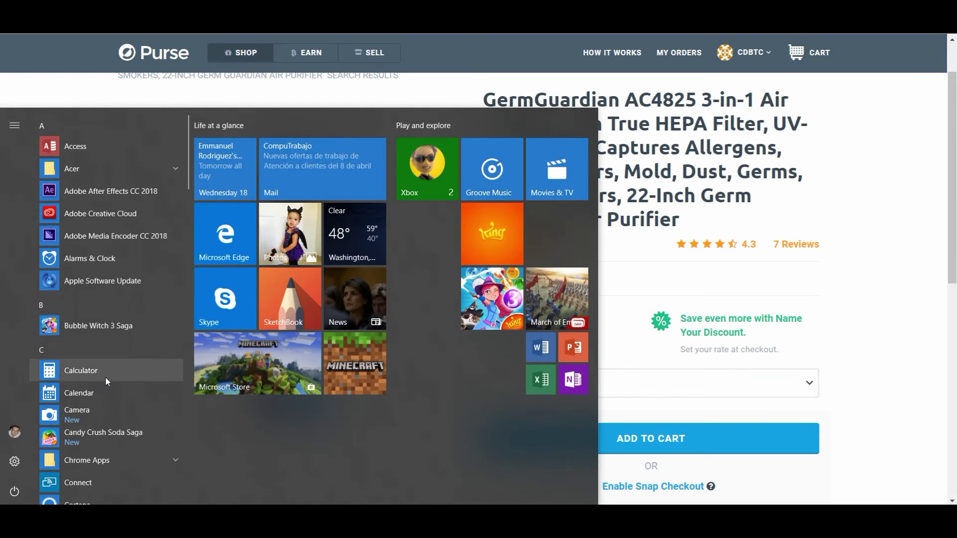
click(105, 377)
click(271, 338)
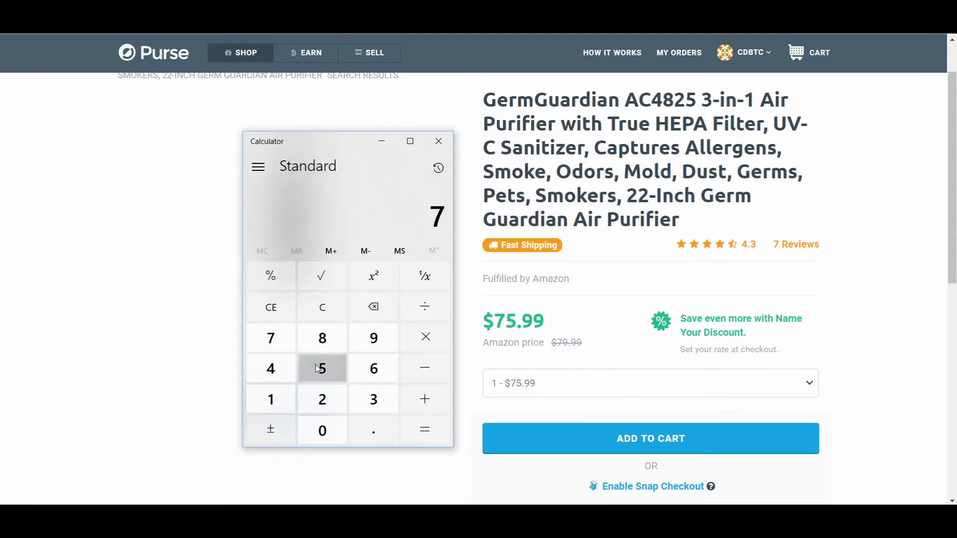
click(322, 369)
click(373, 429)
click(373, 338)
click(374, 338)
click(424, 339)
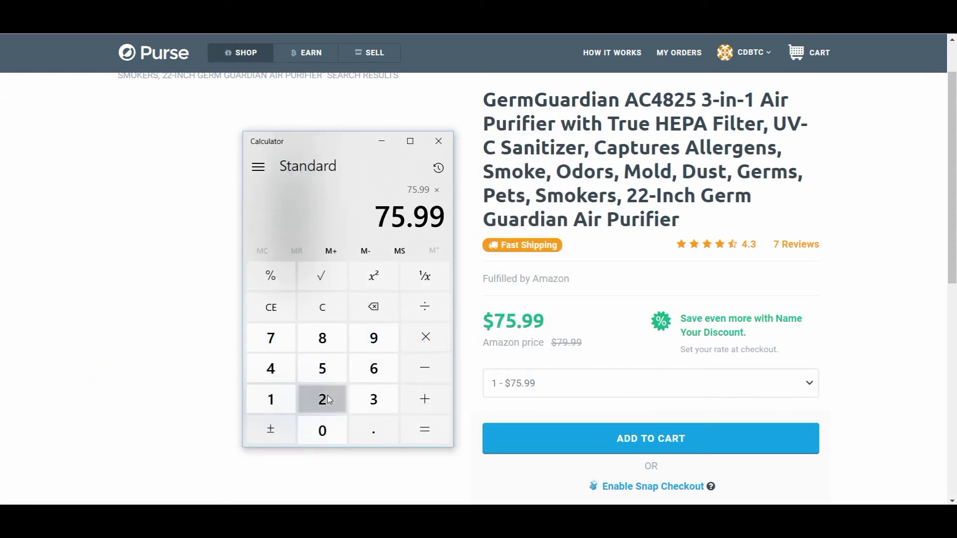
click(329, 399)
click(425, 430)
click(438, 141)
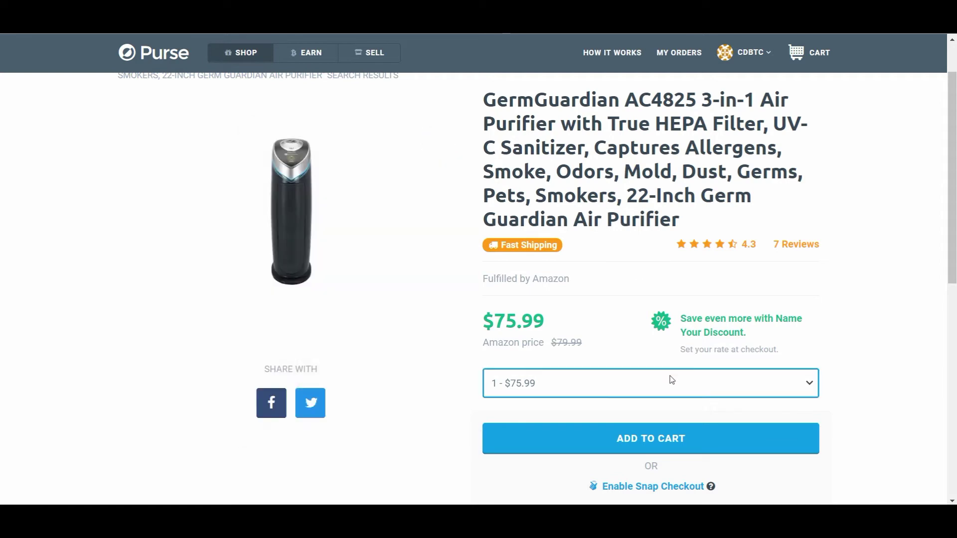
Step: Put one GermGuardian AC4825 in the cart and view the cart at $75.99
click(673, 380)
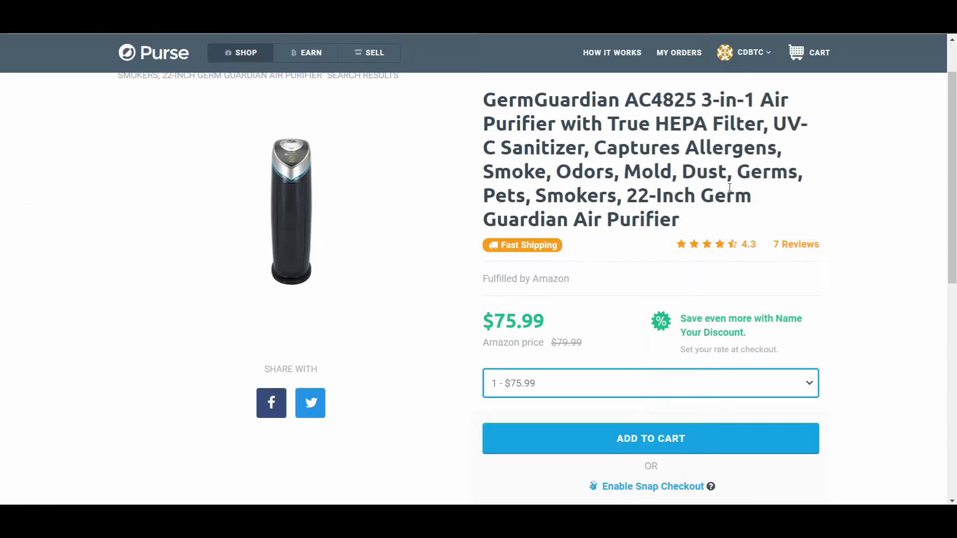
scroll(896, 420, down, 3)
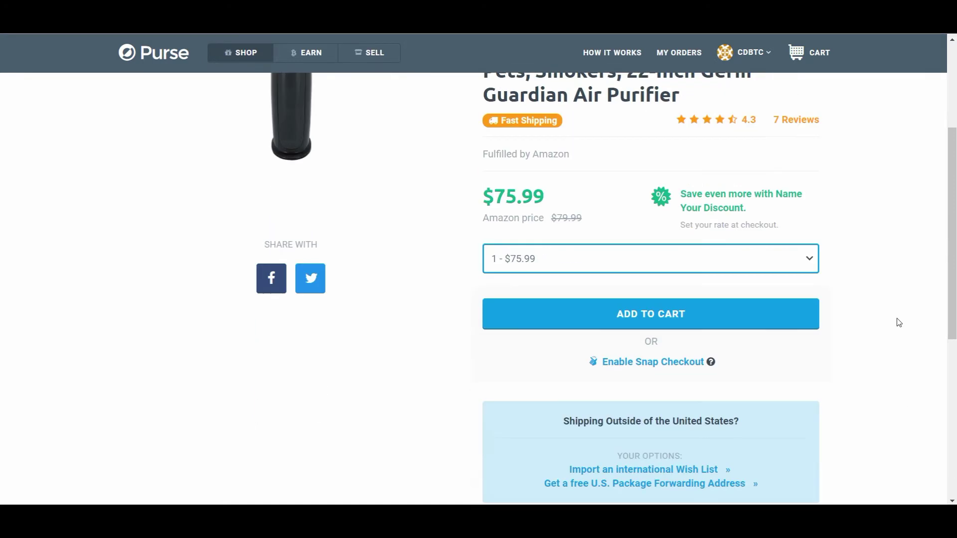
click(771, 315)
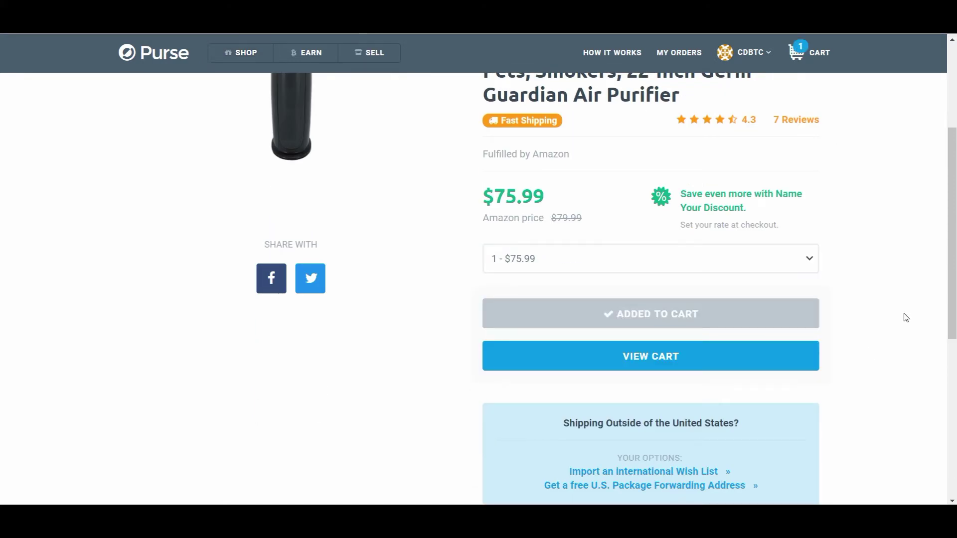
click(750, 357)
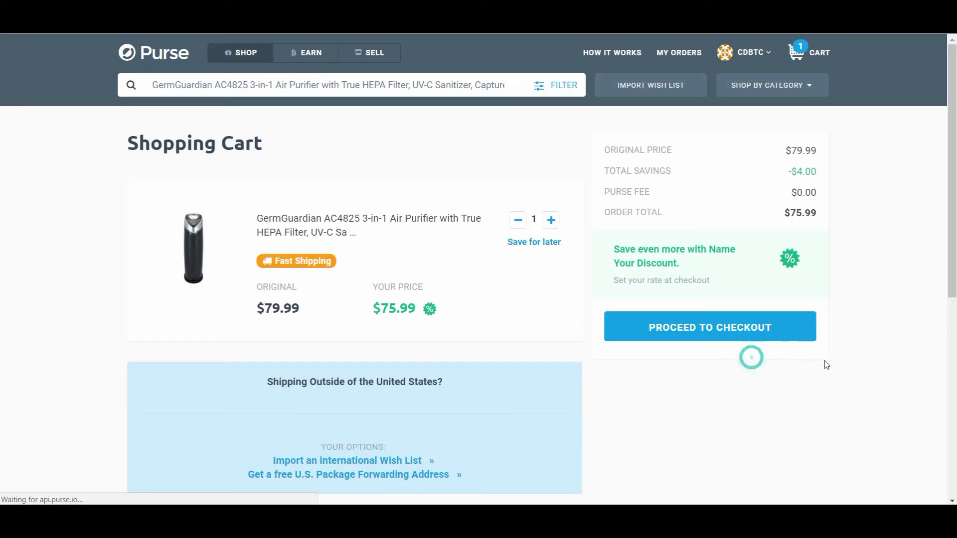
Step: Increase the purifier quantity from 1 to 3, totalling $227.97
click(549, 224)
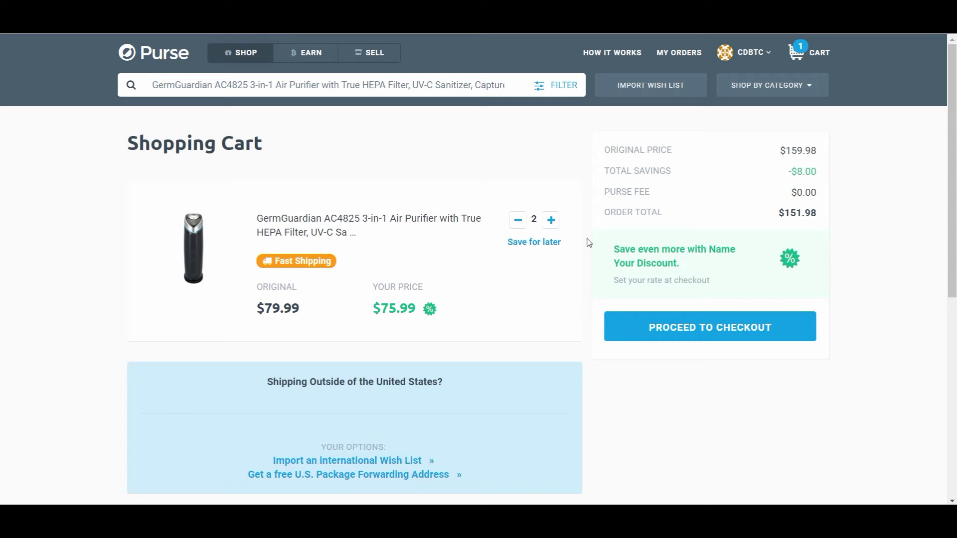
click(551, 221)
Step: Start checkout and continue with the Buy Now discount left at 5%
click(688, 325)
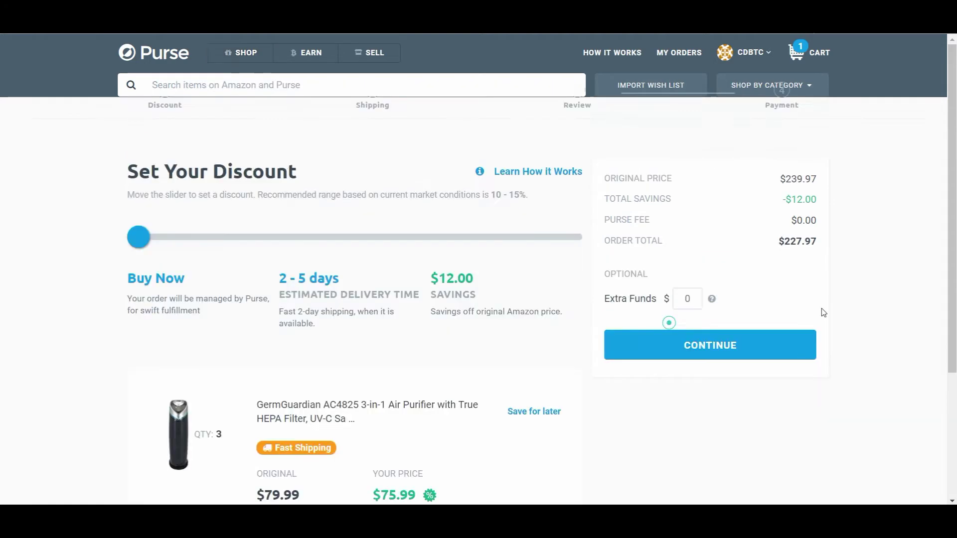
scroll(906, 308, down, 3)
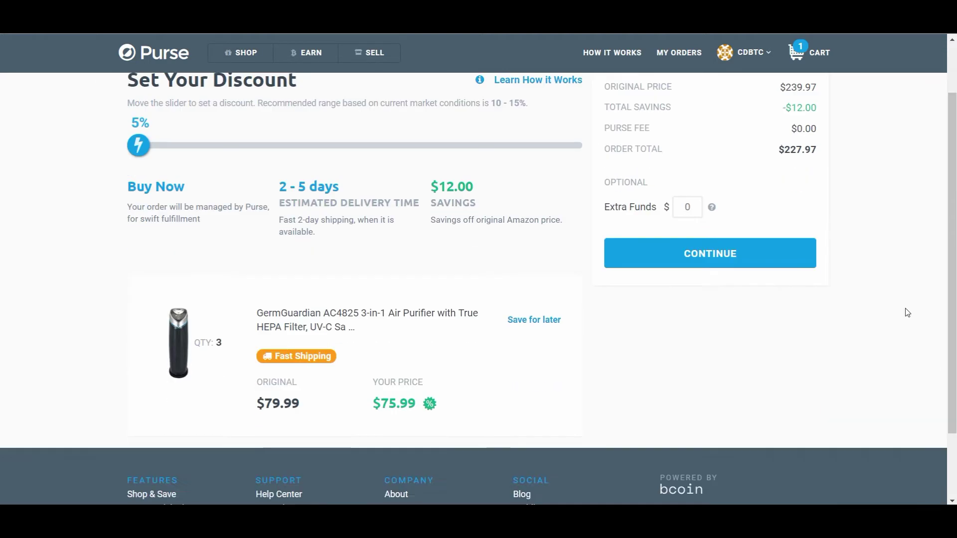
scroll(906, 308, up, 3)
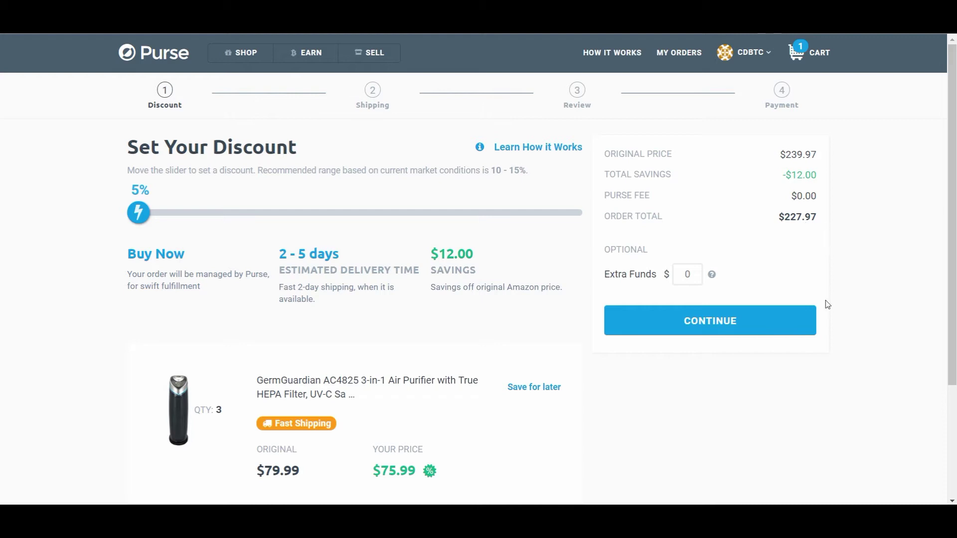
click(763, 327)
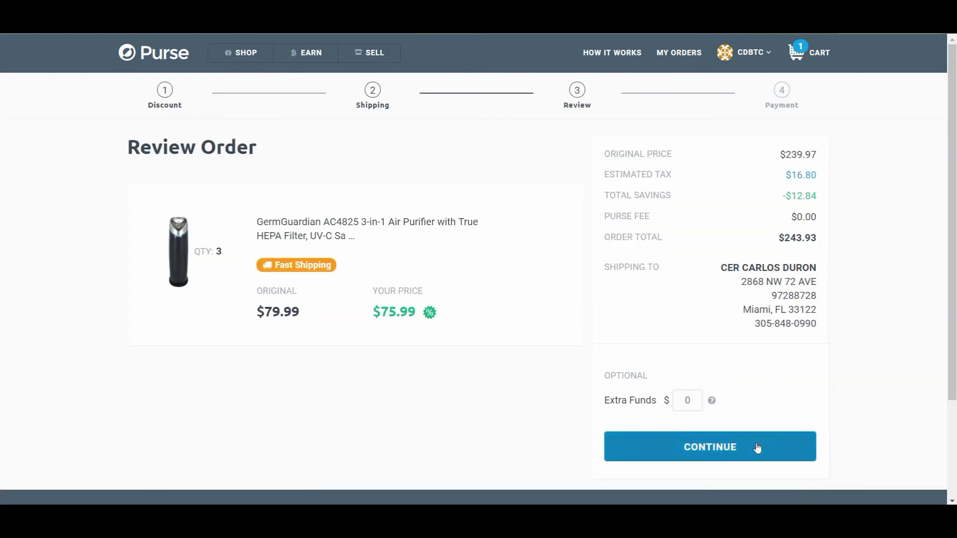
Step: Continue past Review Order and copy the Bitcoin payment address on Complete Payment
click(758, 448)
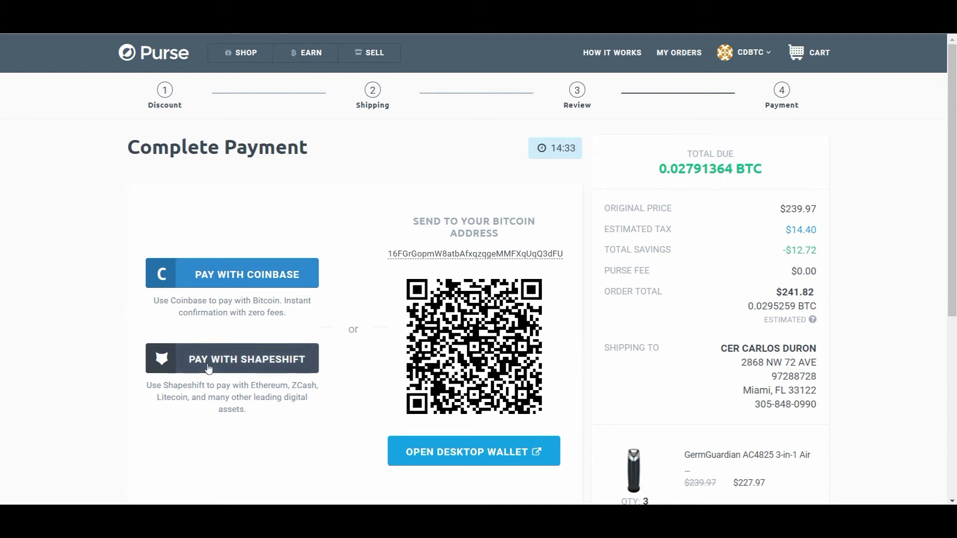
scroll(208, 368, down, 3)
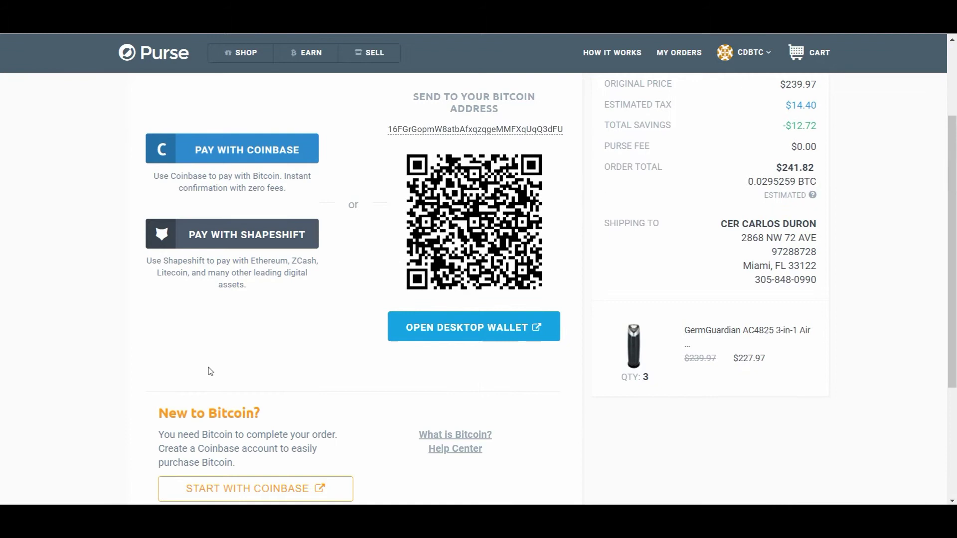
scroll(237, 379, down, 2)
scroll(237, 379, up, 5)
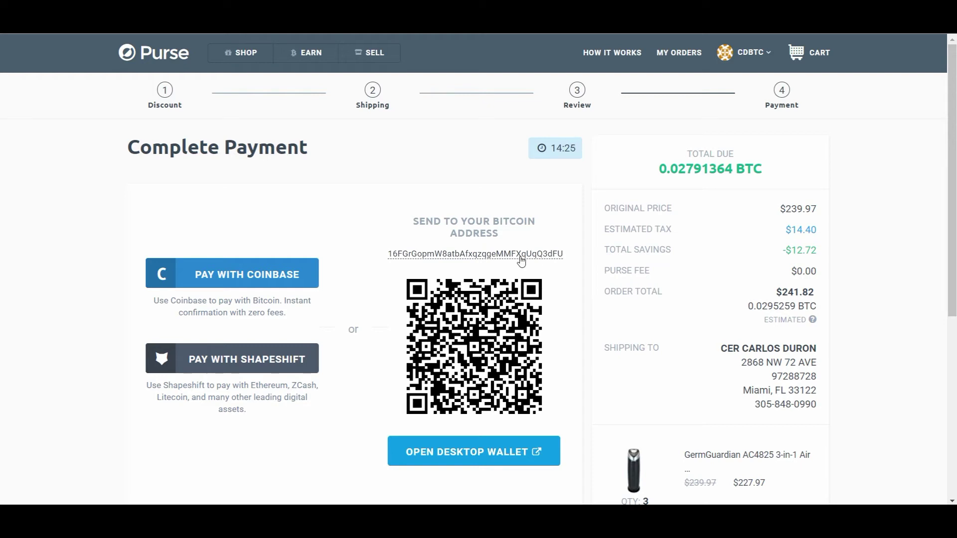
drag(568, 256, 389, 254)
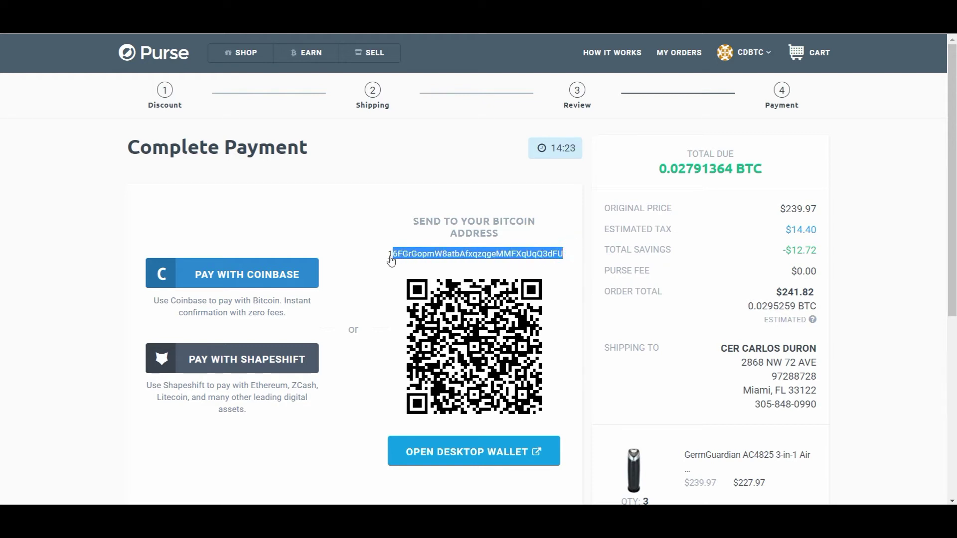
right_click(395, 254)
click(420, 260)
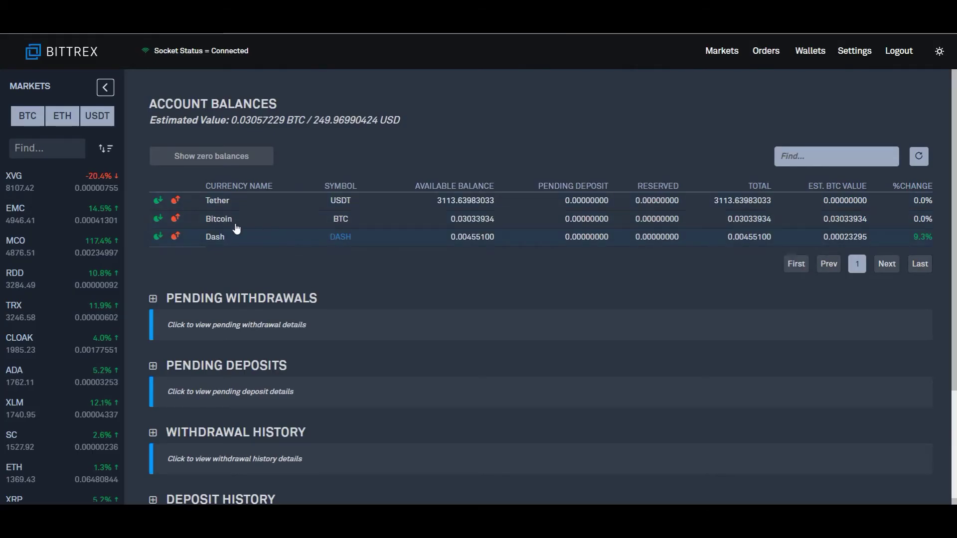
Step: Open Bittrex's Bitcoin withdrawal and paste the Purse payment address as the destination
click(174, 220)
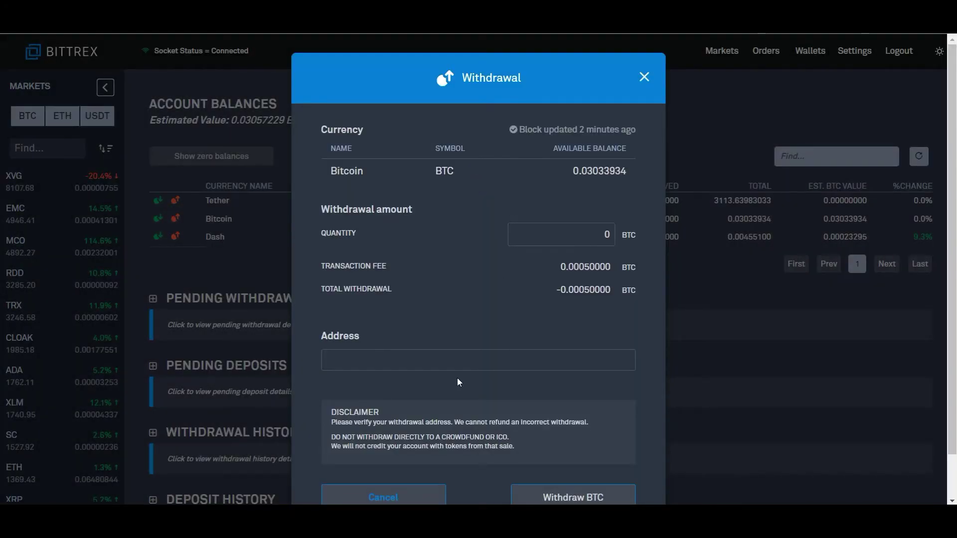
click(459, 383)
right_click(459, 383)
click(471, 269)
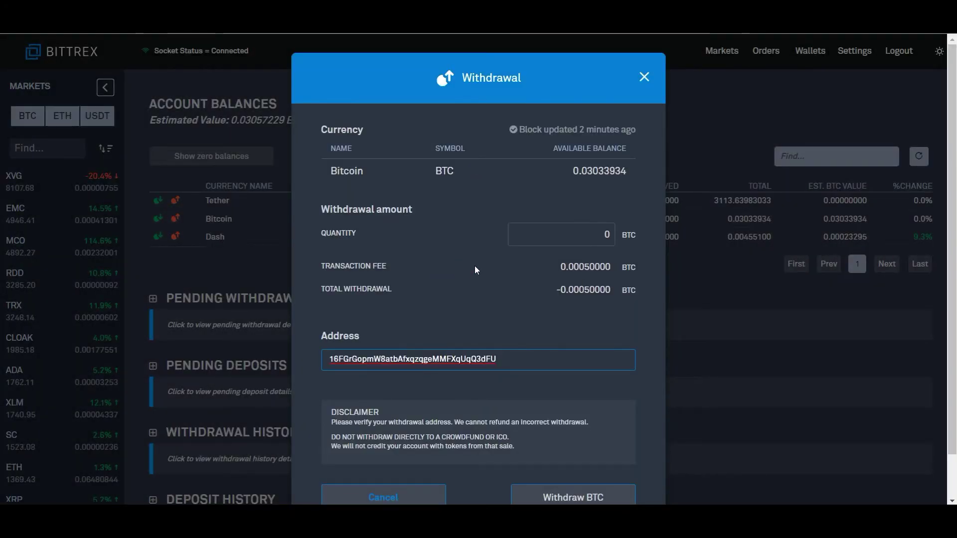
Step: Back in Purse, copy the 0.0295259 BTC amount shown under the order total
key(ctrl+Tab)
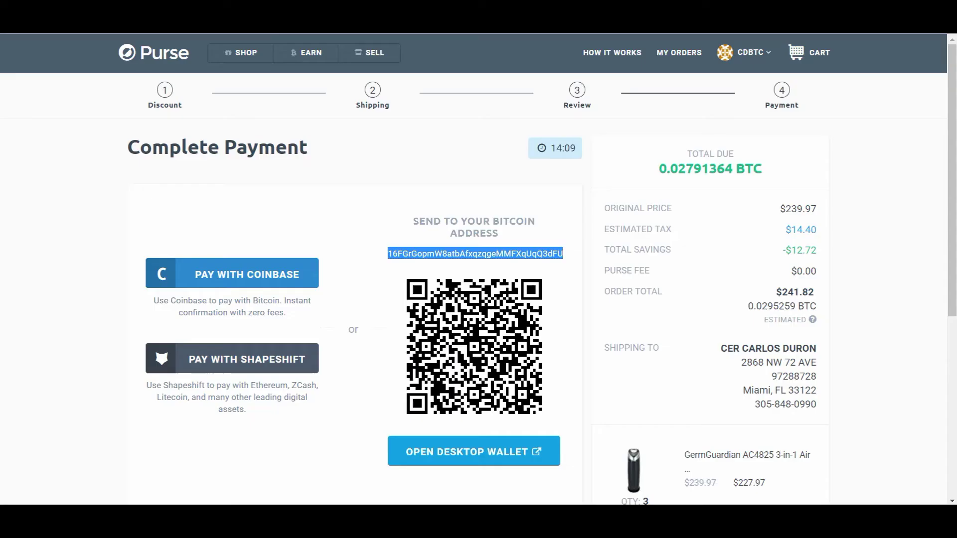
scroll(791, 282, down, 1)
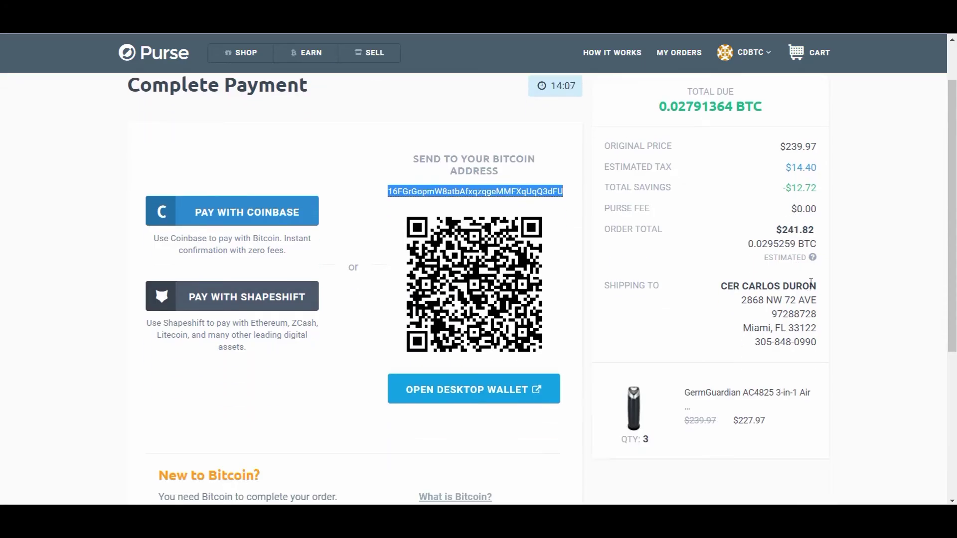
click(796, 243)
drag(796, 243, 750, 243)
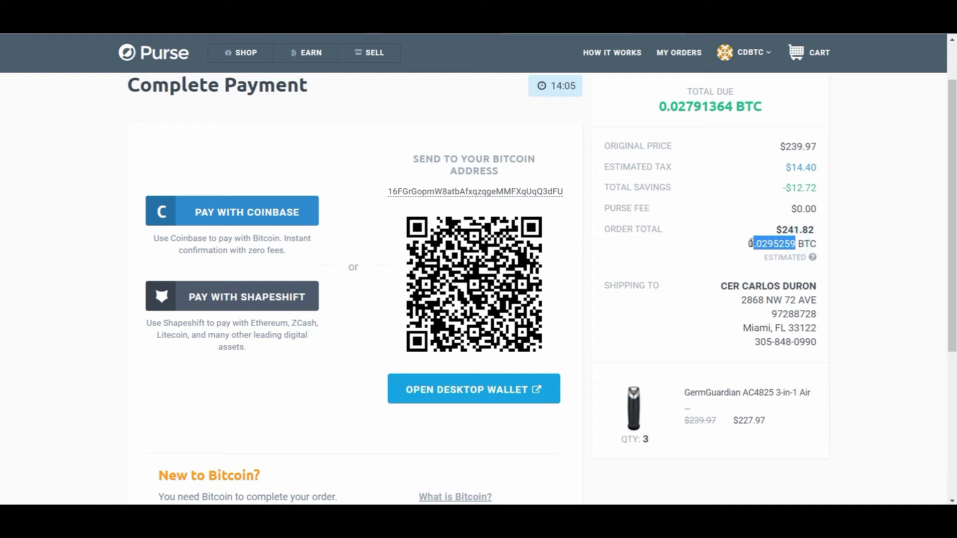
right_click(753, 247)
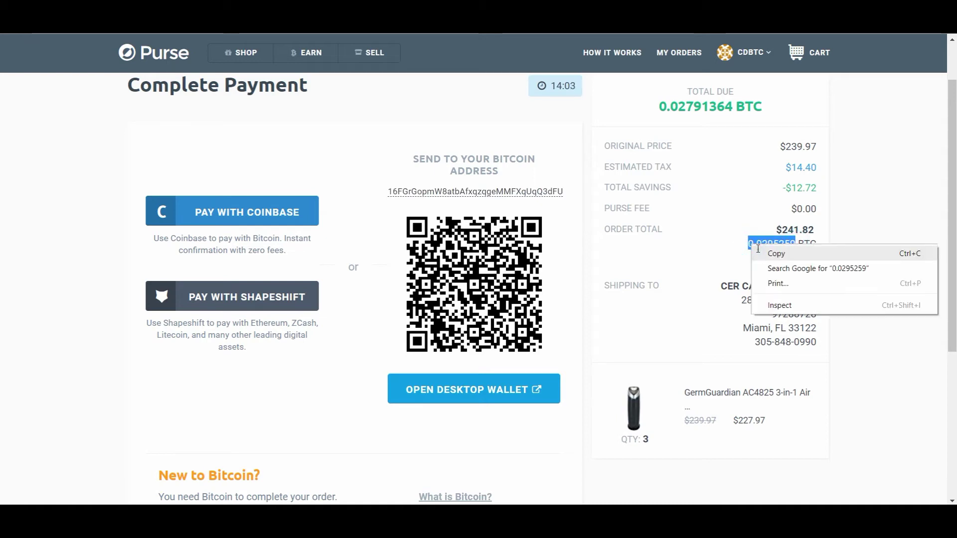
click(776, 254)
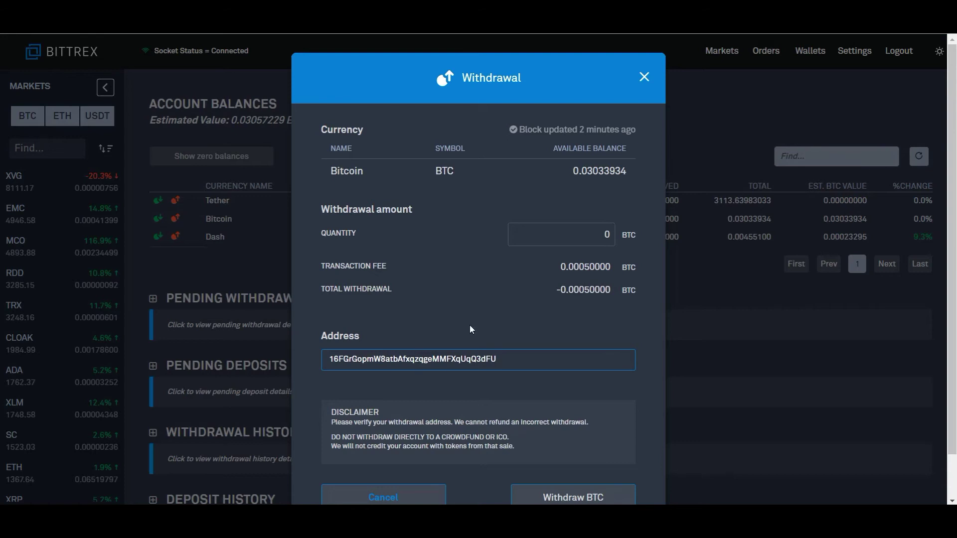
Step: Paste the BTC amount into the Bittrex withdrawal quantity and edit it to 0.0230259
right_click(542, 233)
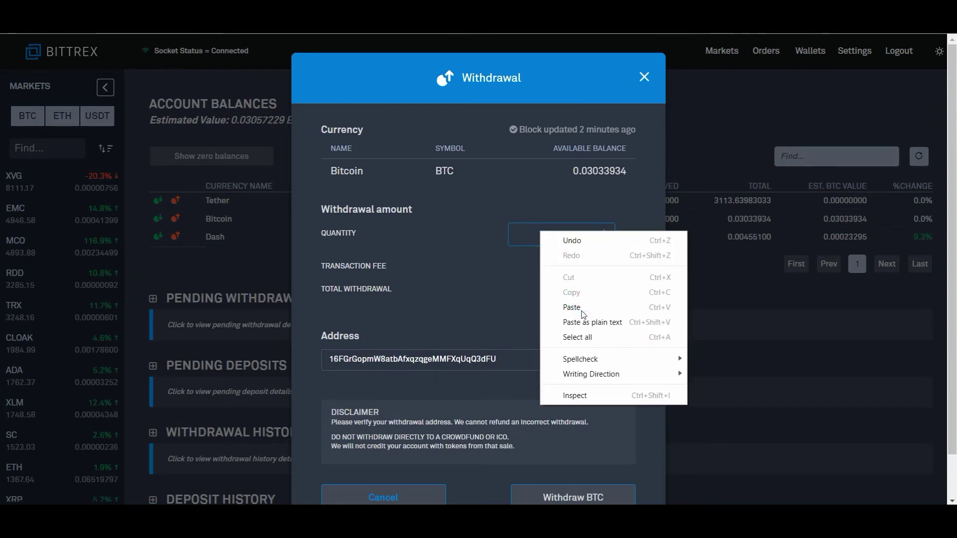
click(583, 310)
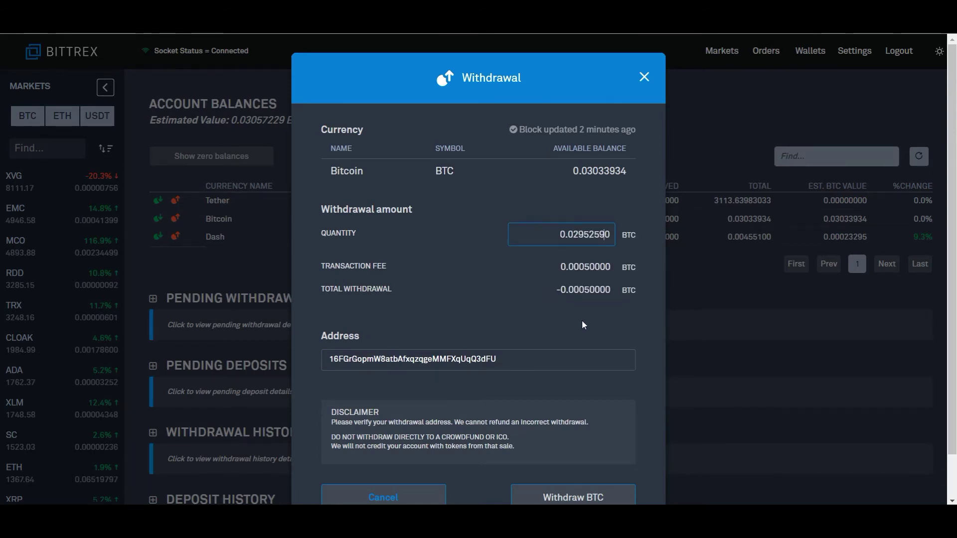
key(Delete)
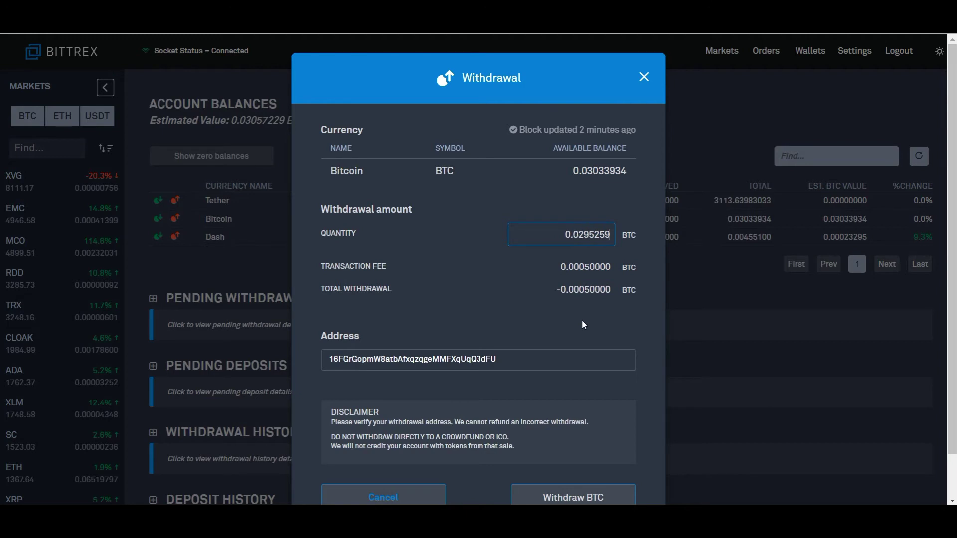
key(Tab)
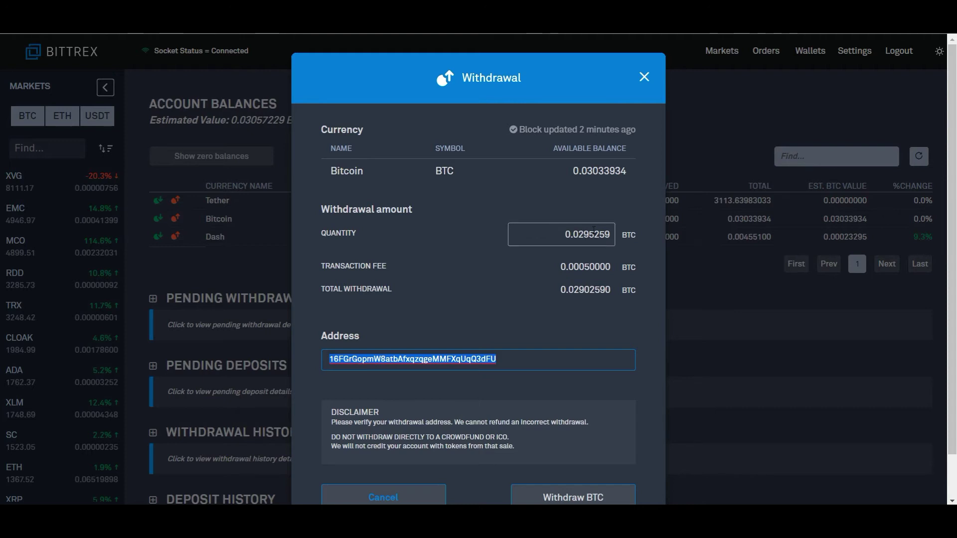
click(594, 232)
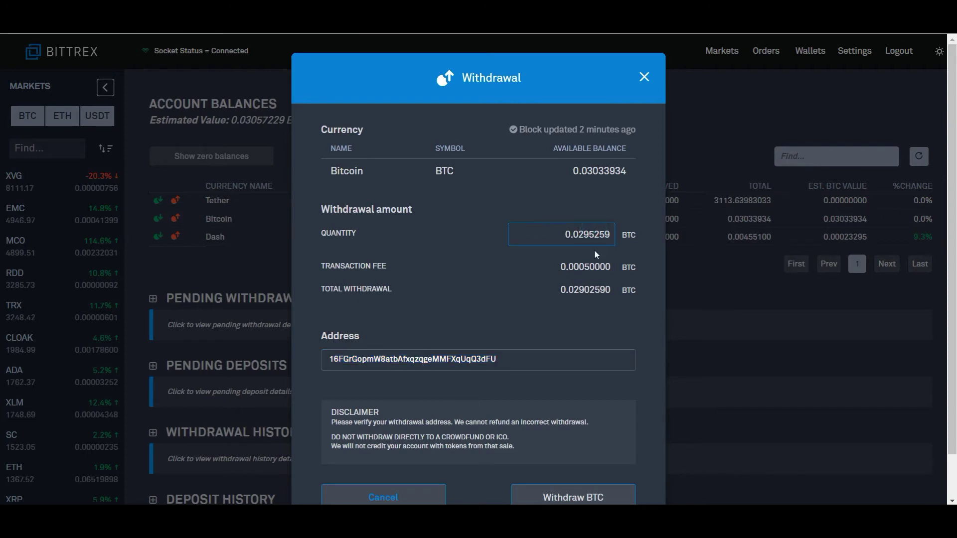
key(BackSpace)
key(BackSpace)
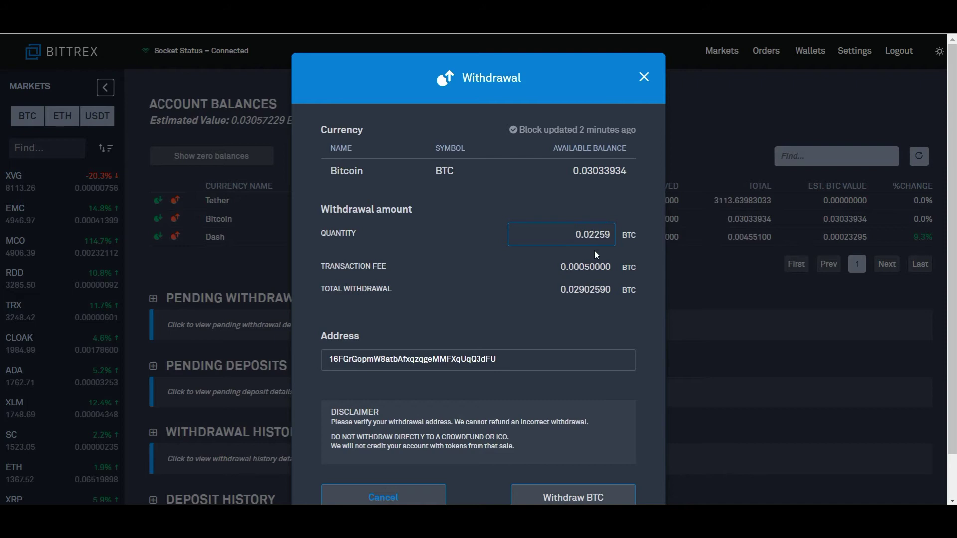
text(30)
key(Tab)
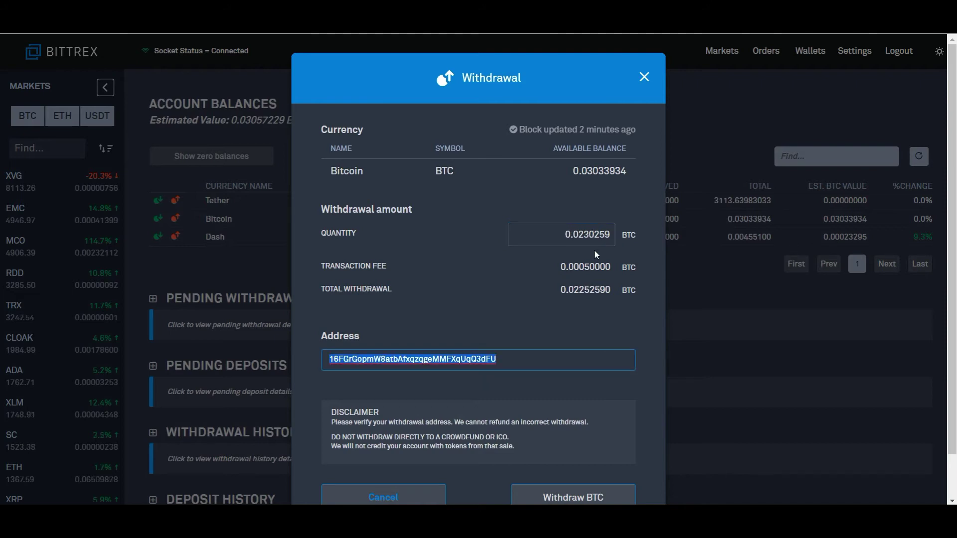
Step: Copy the order's BTC amount again from the Purse payment page and return to Bittrex's quantity field
key(ctrl+Tab)
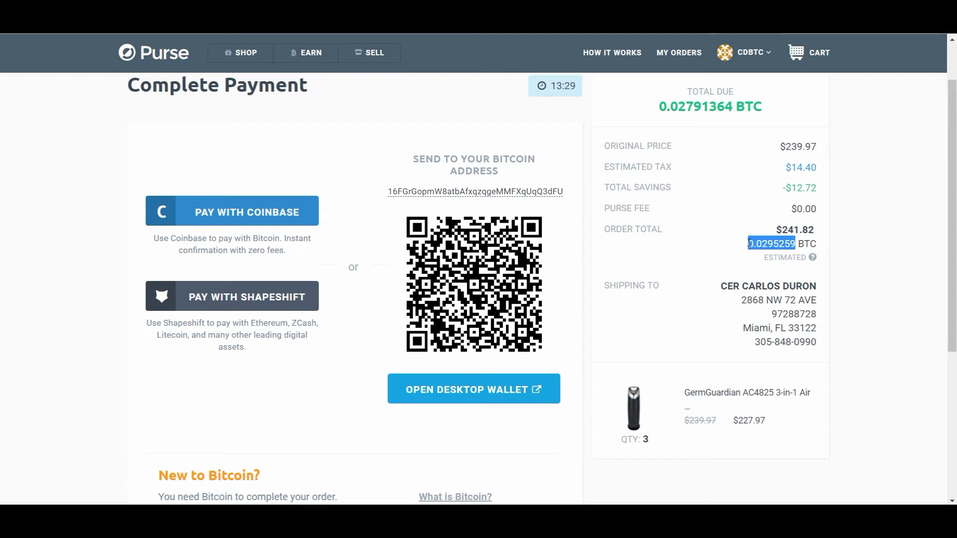
right_click(755, 241)
click(771, 252)
key(ctrl+Tab)
key(ctrl+Tab)
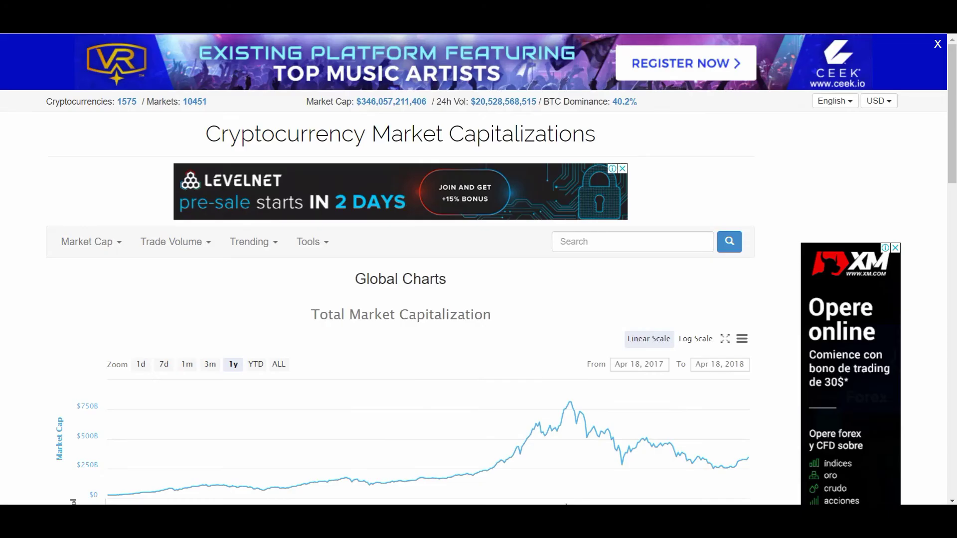
key(ctrl+Tab)
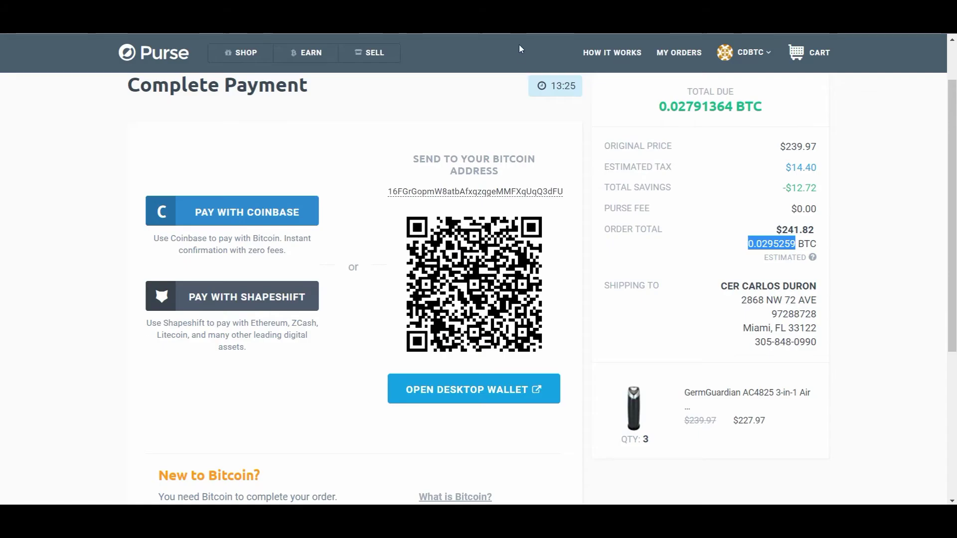
key(alt+Tab)
key(shift+Tab)
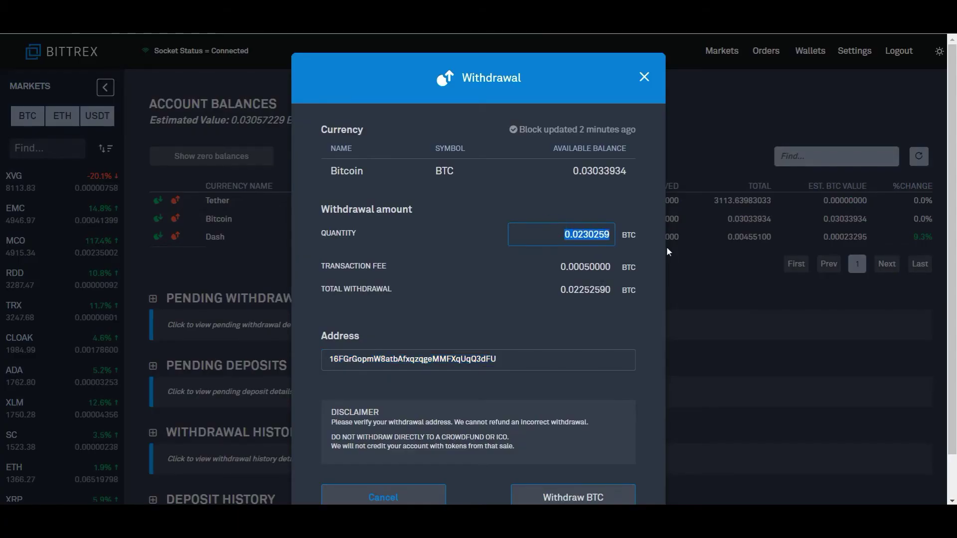
Step: Paste 0.0295259 as quantity, correct it to 0.0300259, check against Purse, and submit the withdrawal
key(ctrl+v)
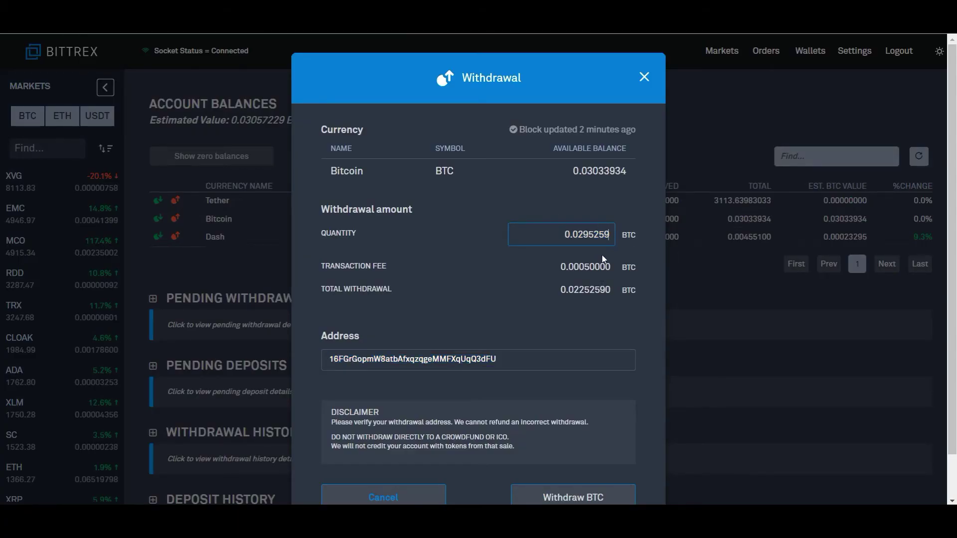
key(Tab)
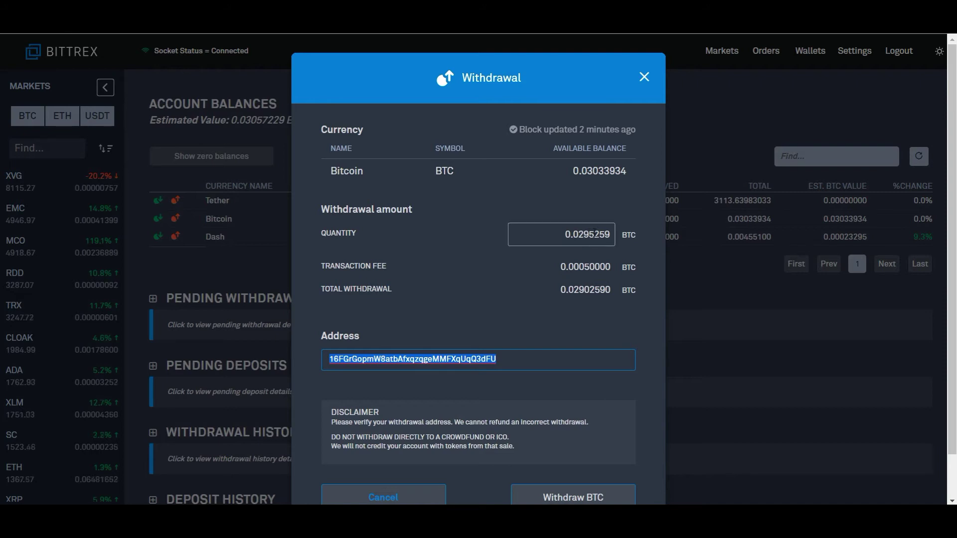
click(593, 233)
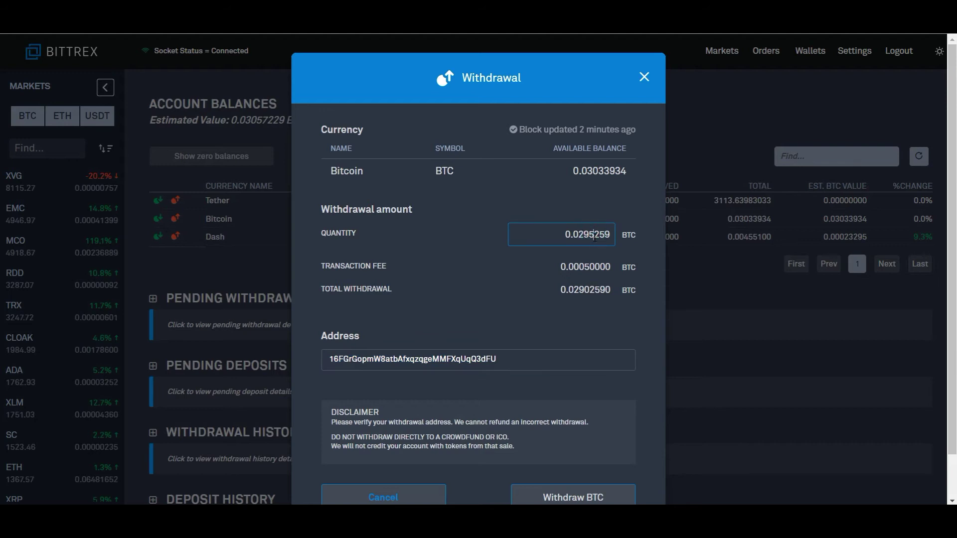
key(BackSpace)
key(BackSpace)
key(BackSpace)
text(300)
key(Tab)
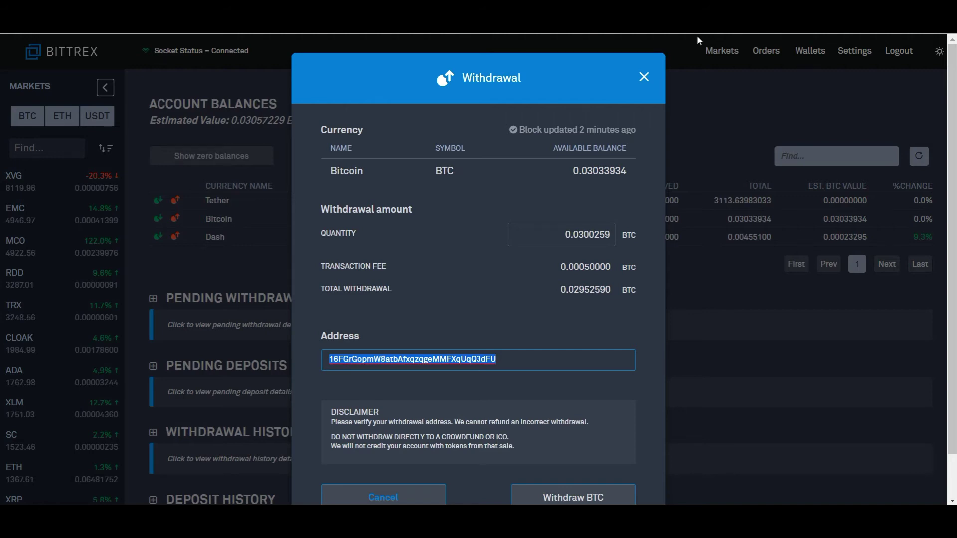
key(alt+Tab)
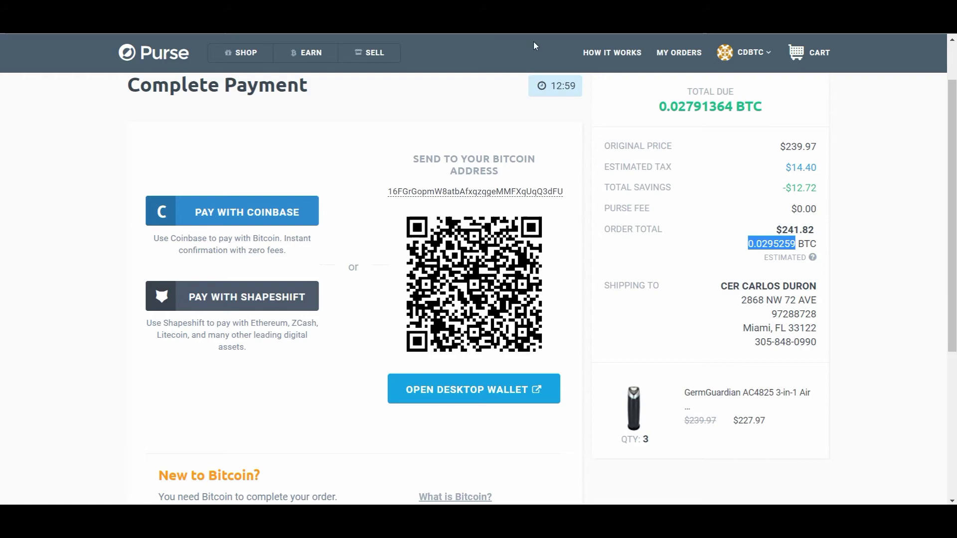
key(alt+Tab)
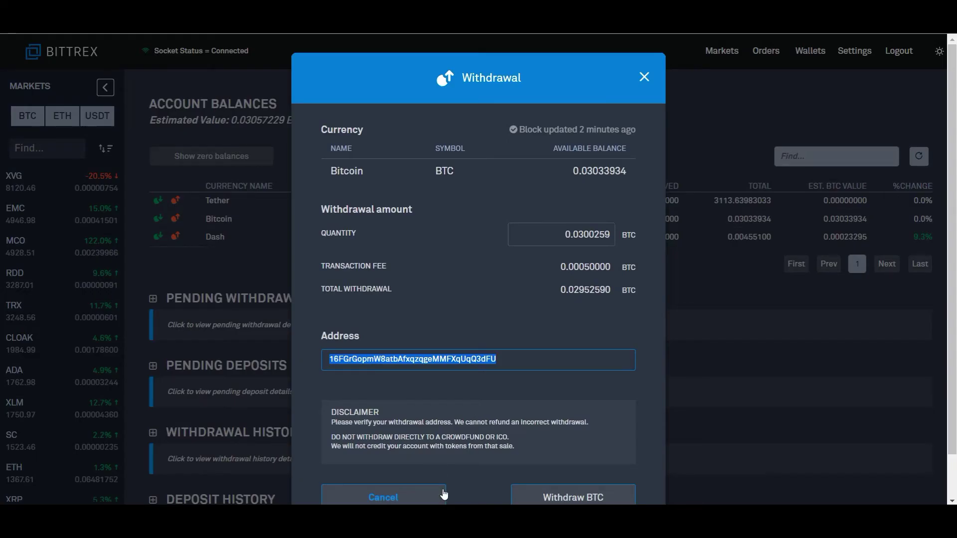
click(543, 498)
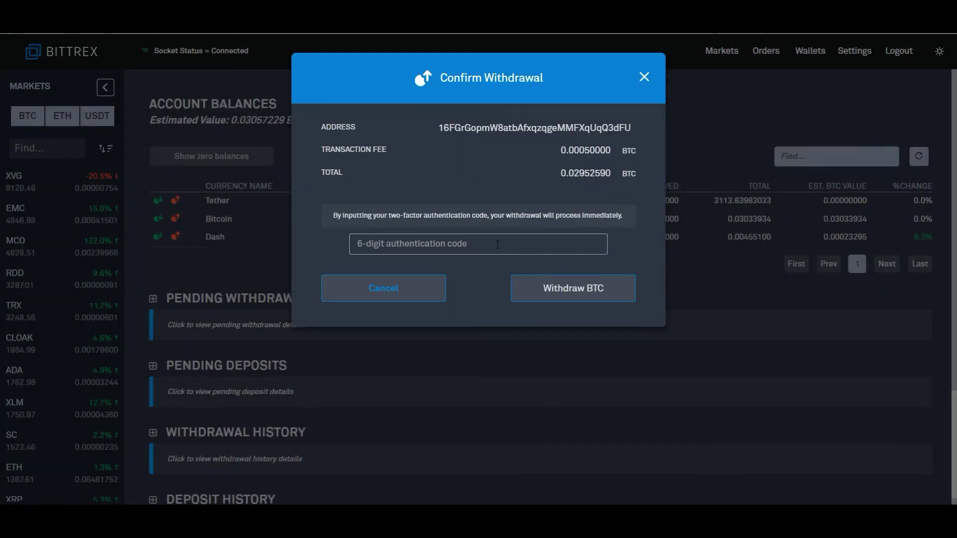
Step: Enter the two-factor authentication code to confirm the 0.0300259 BTC withdrawal
click(497, 244)
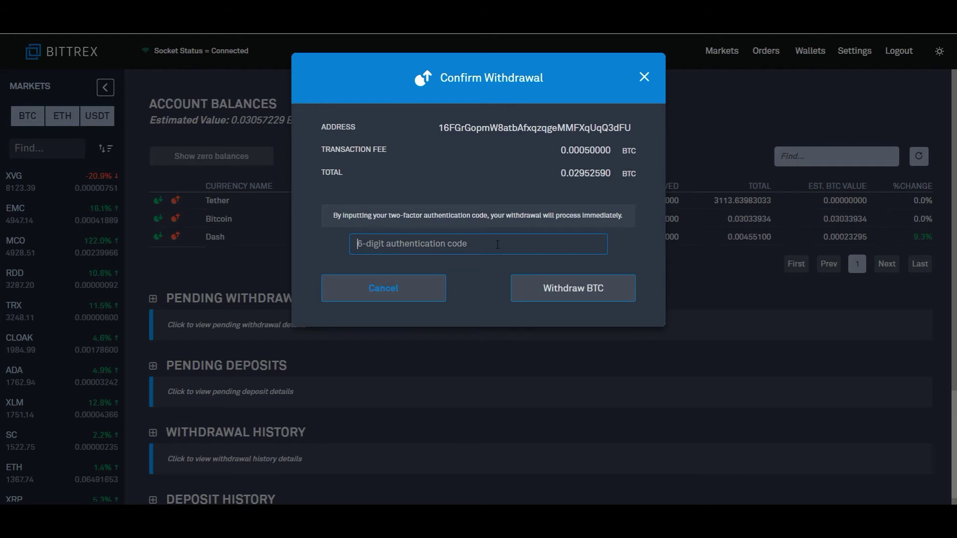
click(498, 244)
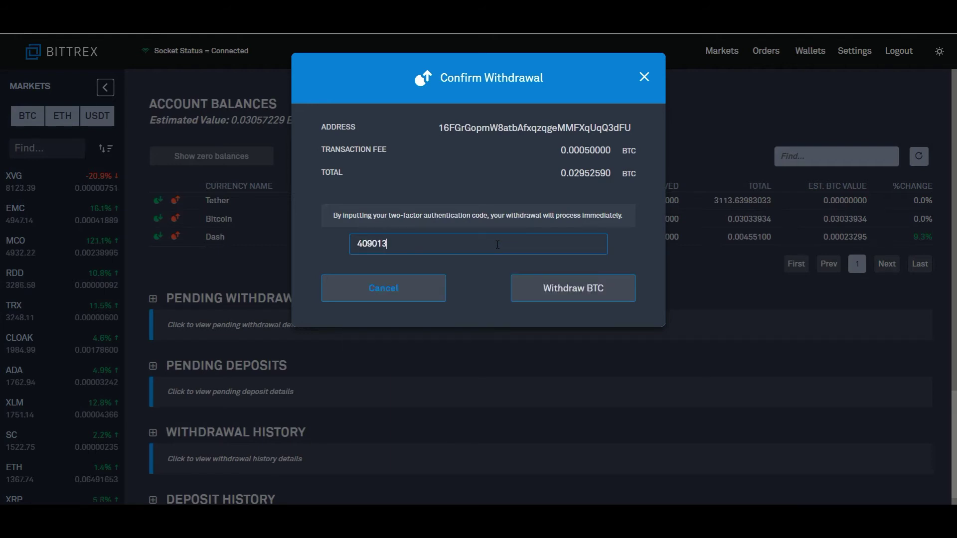
key(Return)
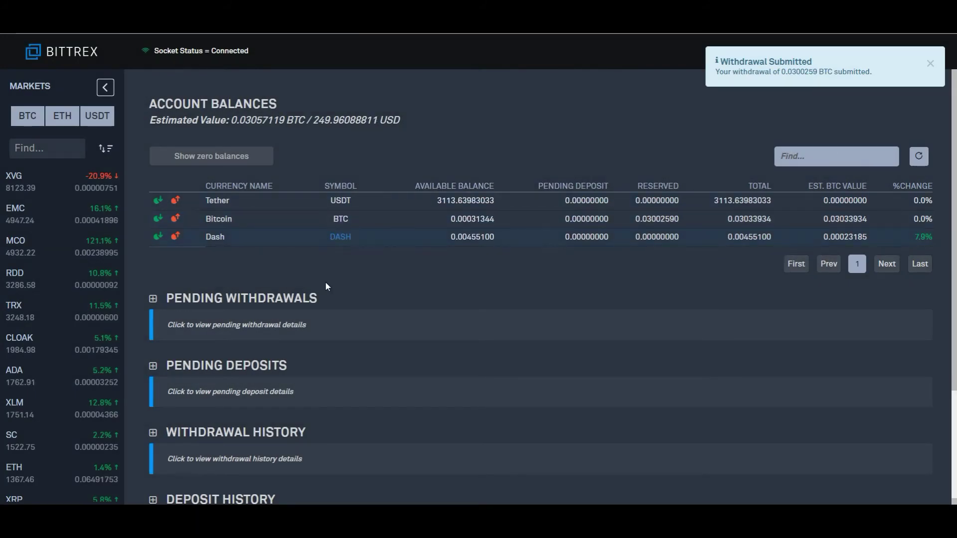
Step: Expand Bittrex's pending withdrawals, then list Purse's previous completed orders
click(155, 299)
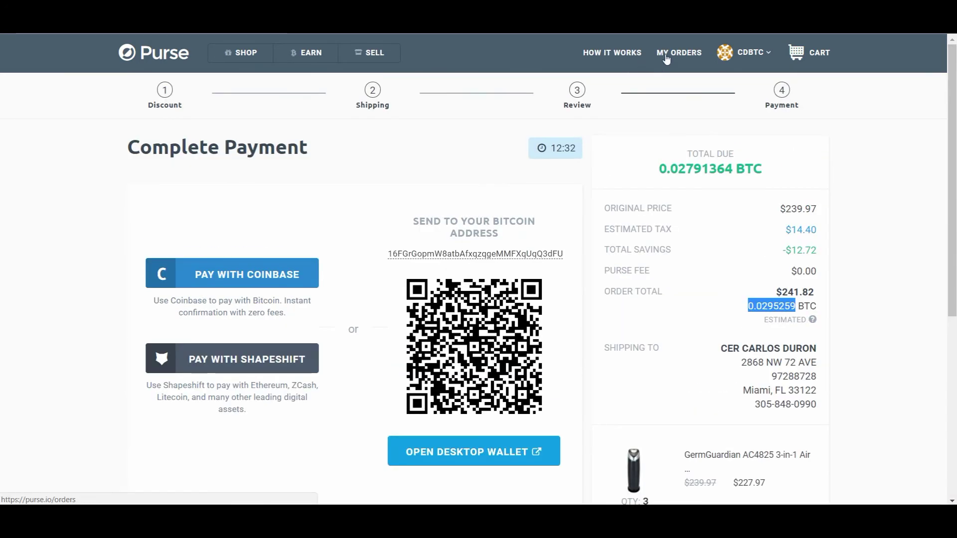
right_click(666, 53)
click(668, 53)
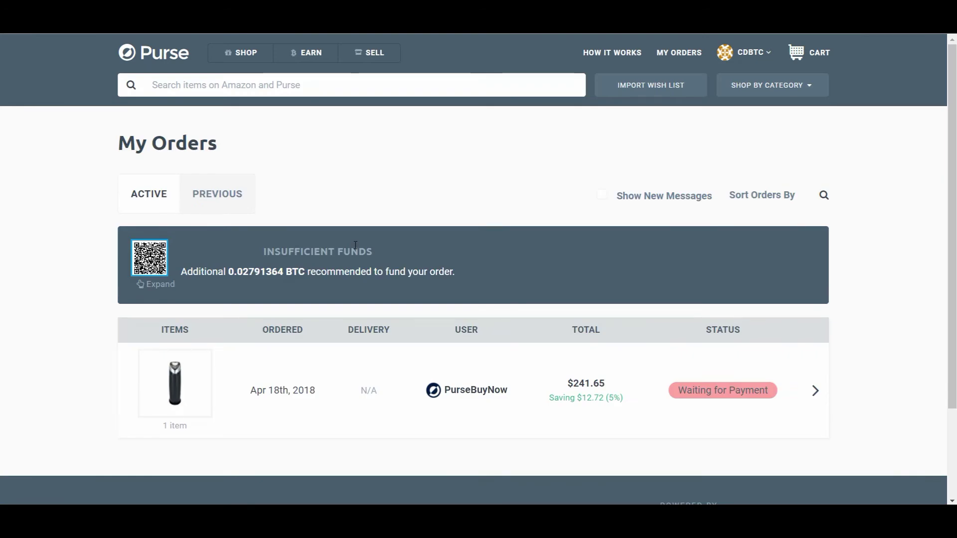
click(230, 199)
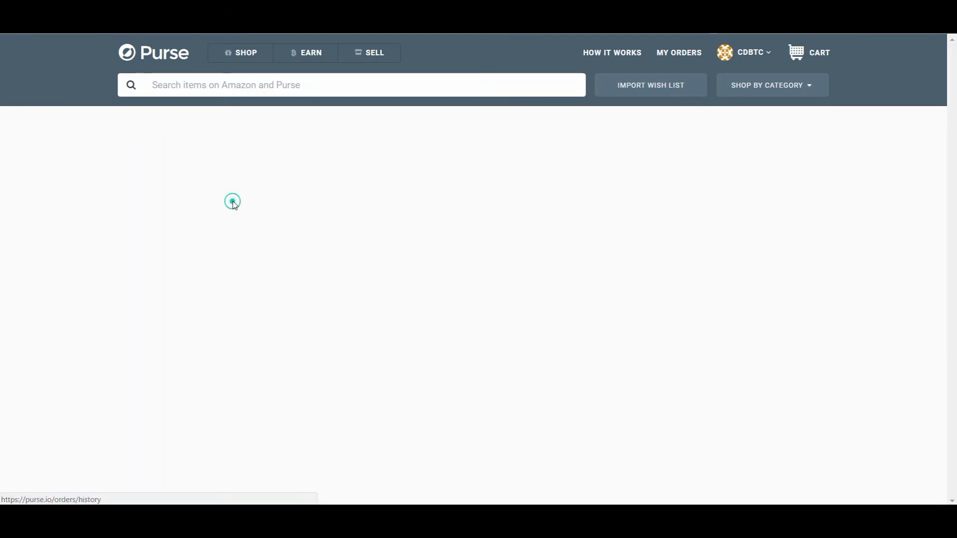
scroll(106, 262, down, 3)
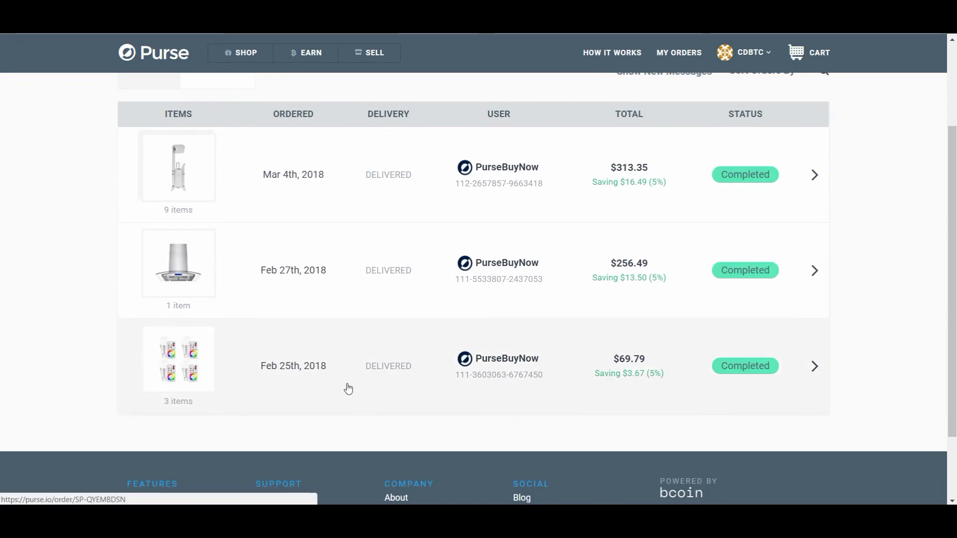
Step: Review the February 25th order and one of its product pages
click(378, 373)
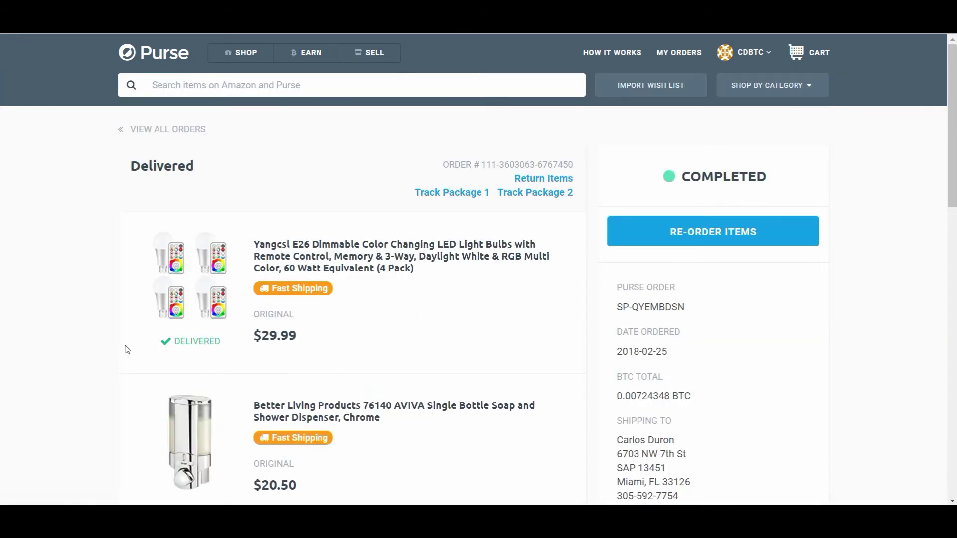
scroll(90, 343, down, 3)
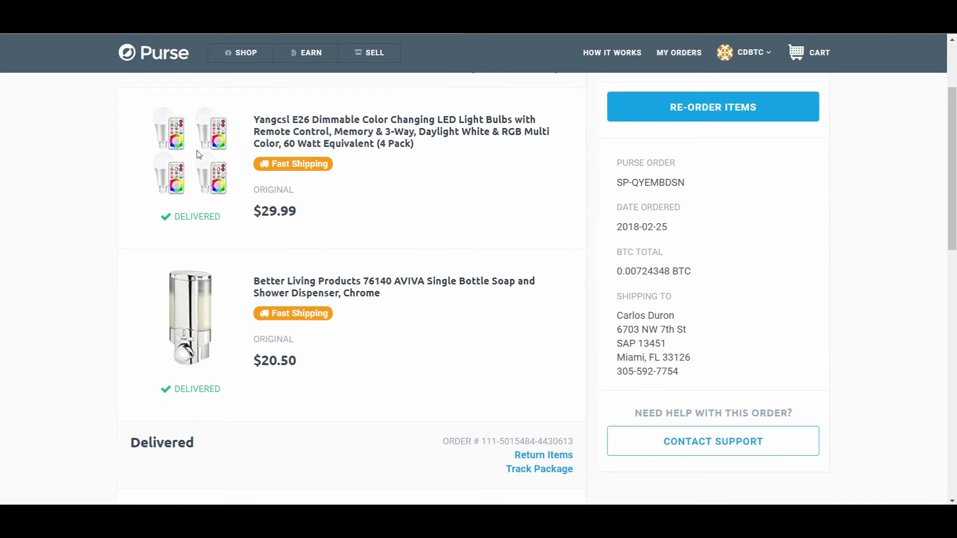
click(282, 150)
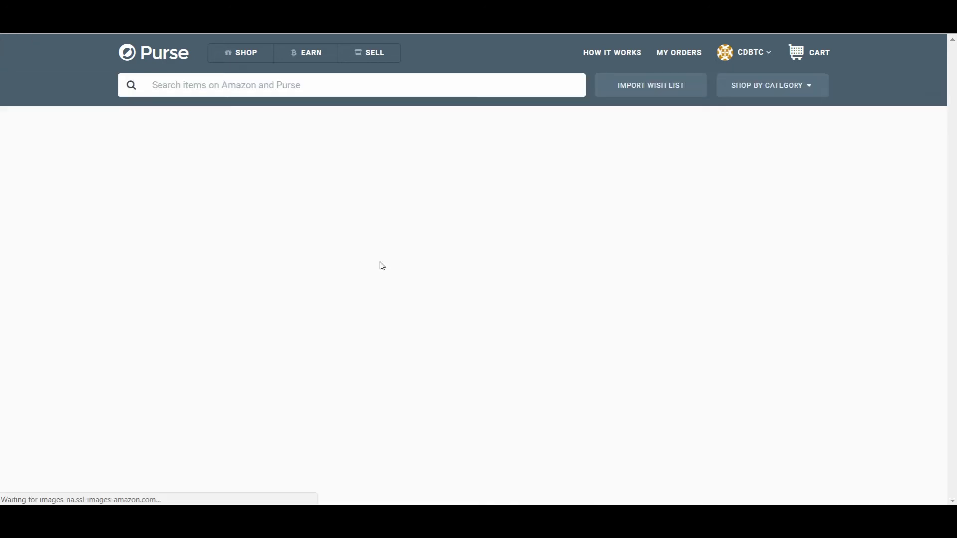
key(alt+Left)
Step: Review the February 27th order's details
scroll(447, 216, down, 4)
click(360, 193)
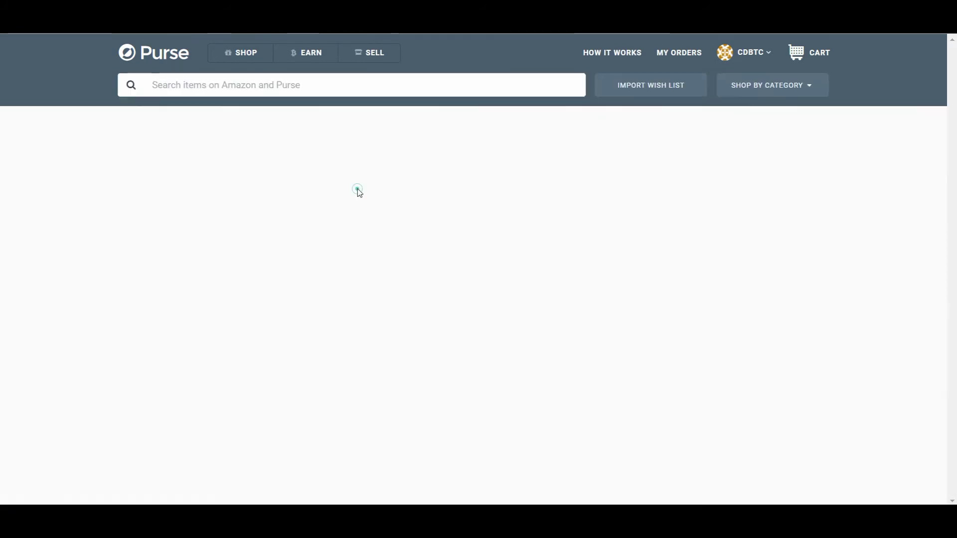
scroll(127, 310, down, 3)
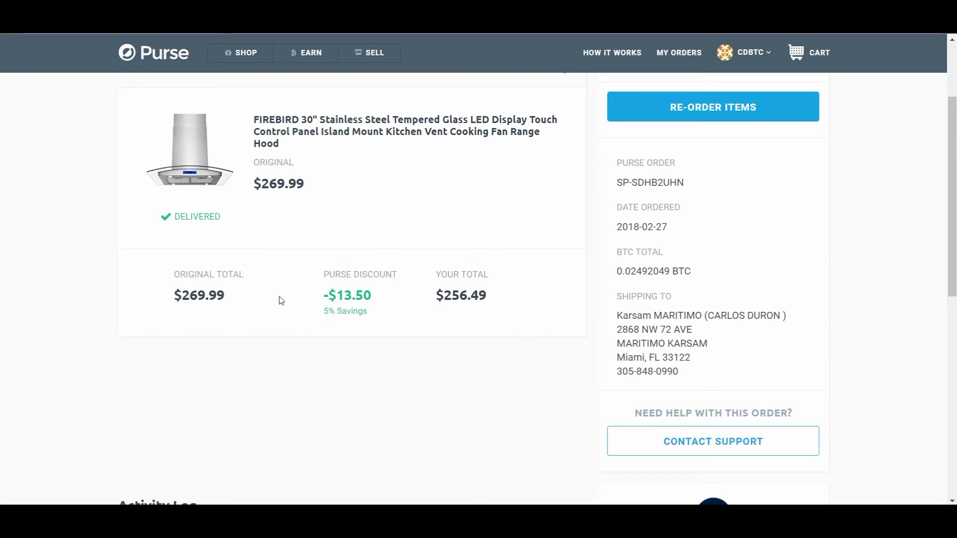
scroll(210, 288, down, 5)
scroll(211, 293, up, 6)
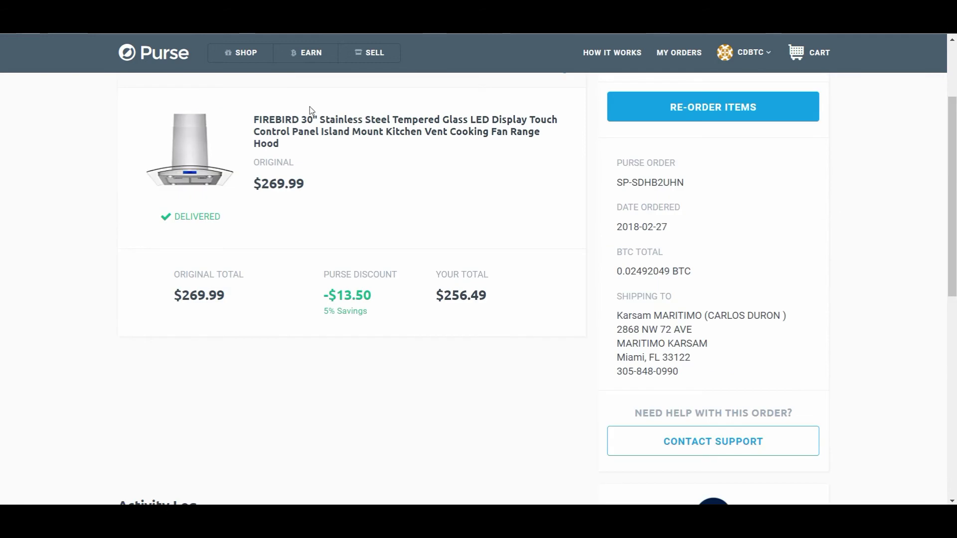
key(alt+Left)
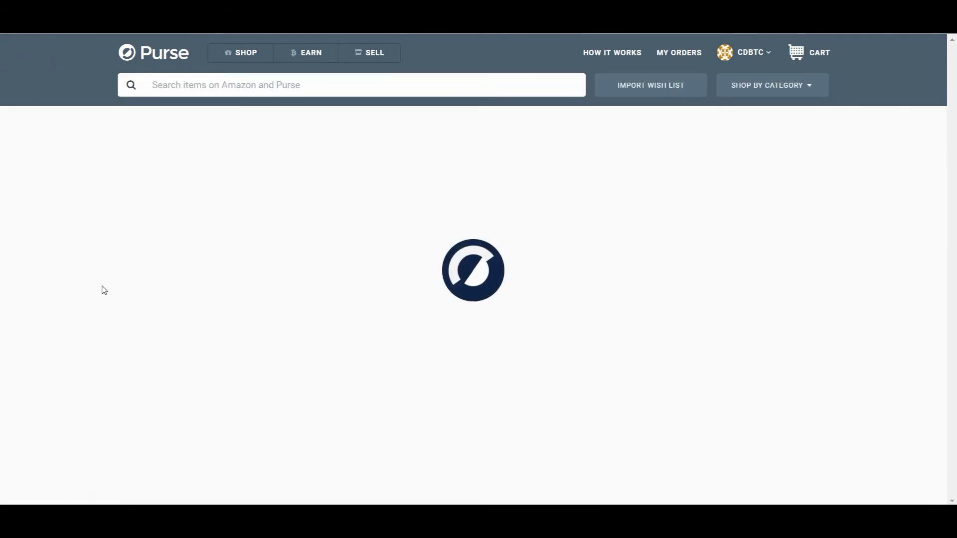
Step: Open the March 4th, 2018 order and scroll through its details
click(337, 295)
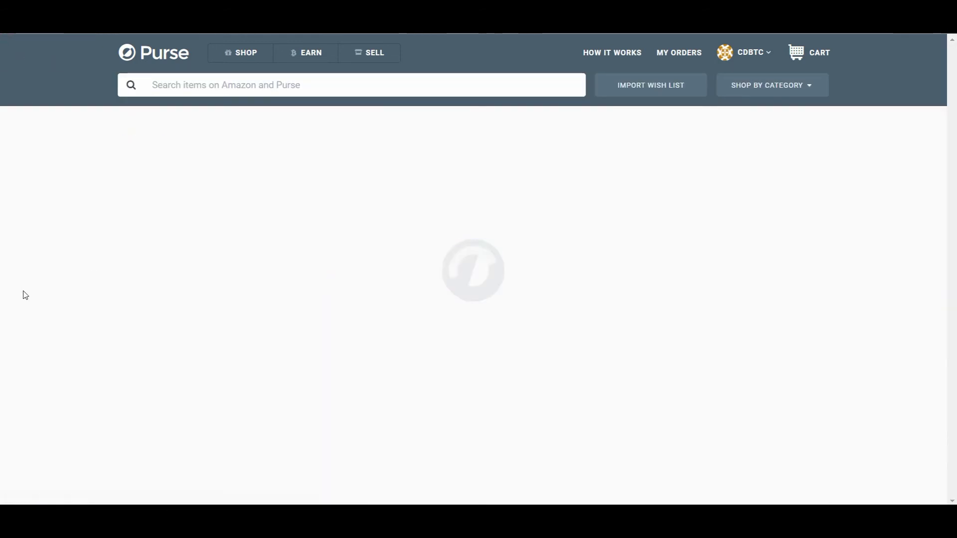
scroll(24, 285, down, 15)
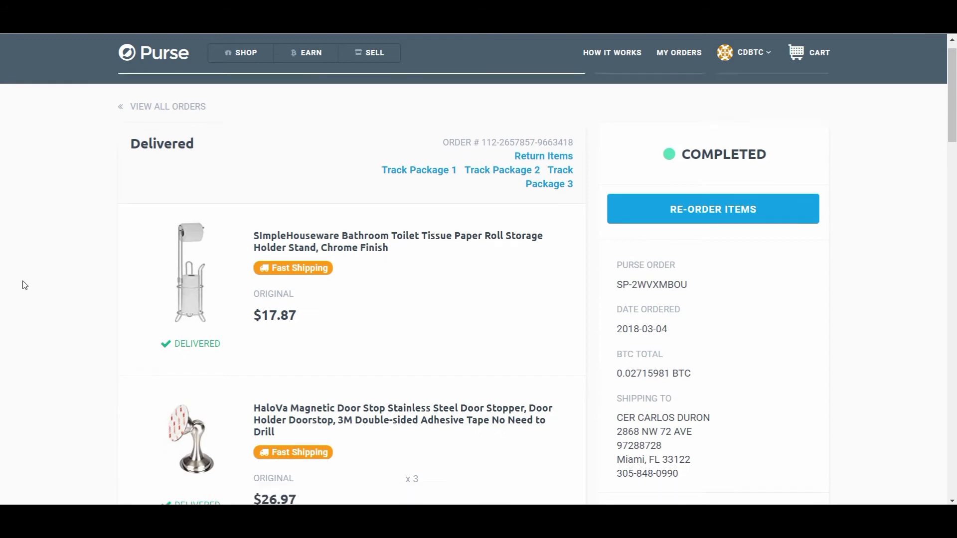
scroll(24, 286, down, 12)
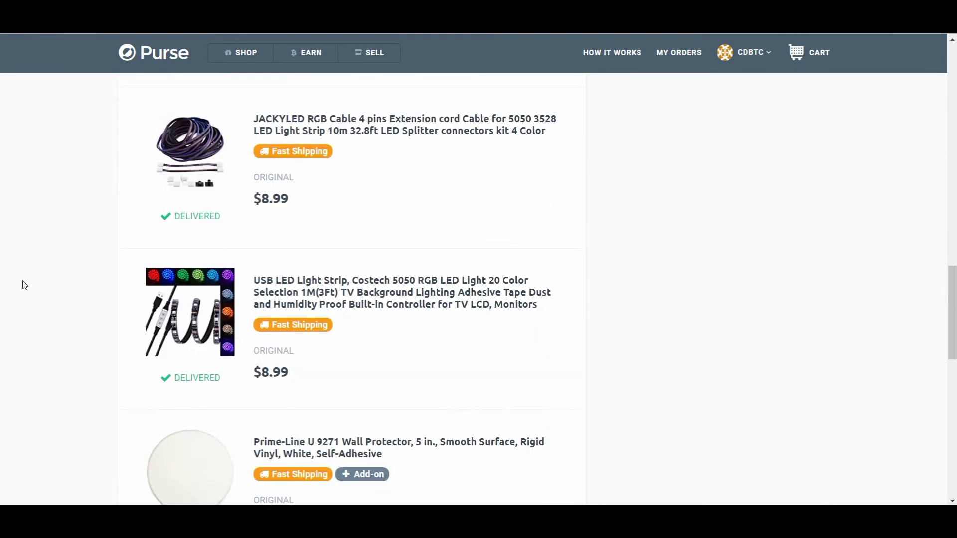
scroll(24, 286, up, 20)
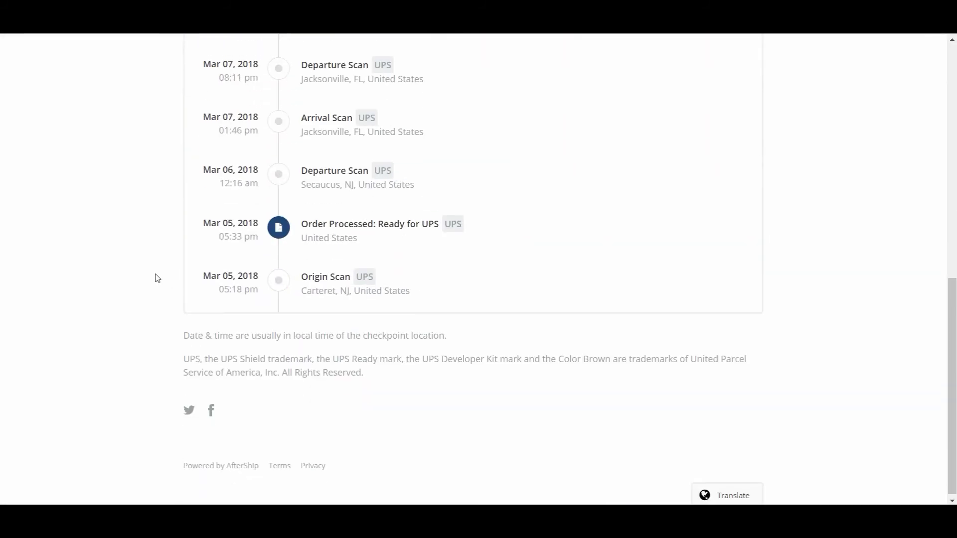
Step: Scroll the UPS tracking timeline, then go back to the Purse order page
scroll(156, 199, up, 15)
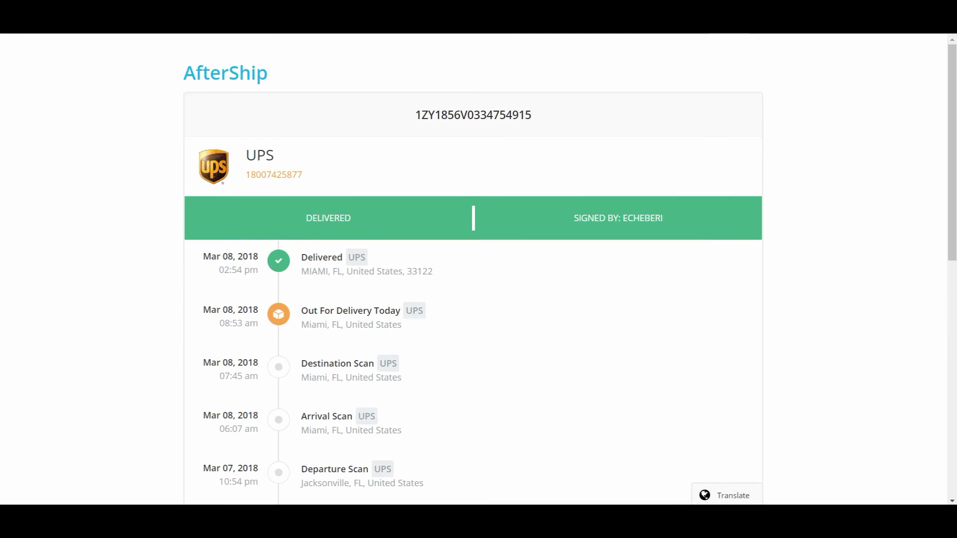
key(alt+Left)
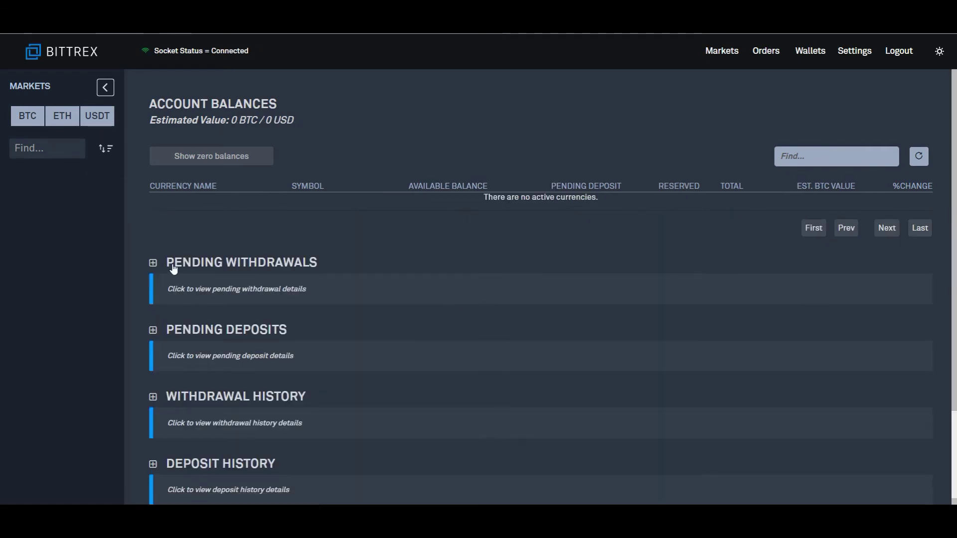
Step: Expand Bittrex's pending withdrawals and withdrawal history lists and scroll through the completed withdrawals
click(153, 263)
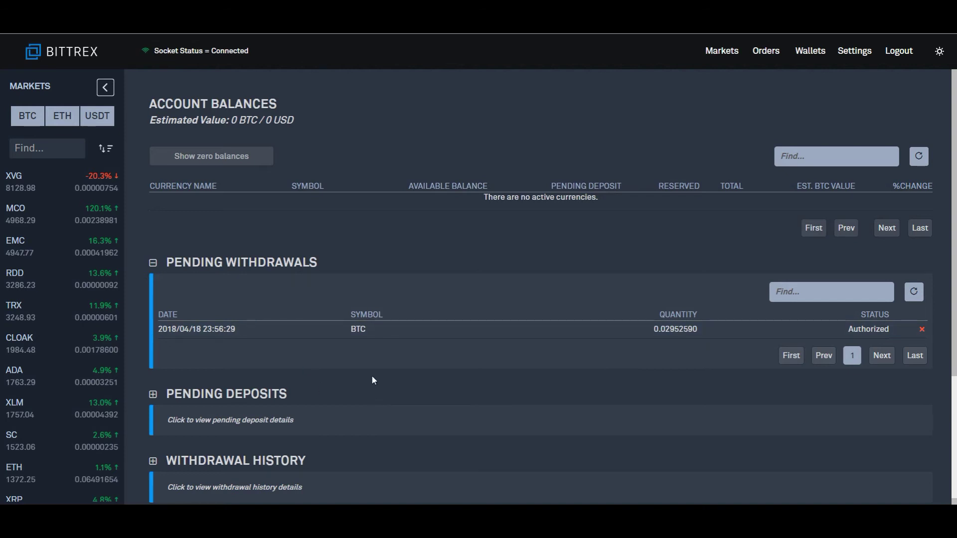
scroll(358, 372, down, 3)
click(152, 337)
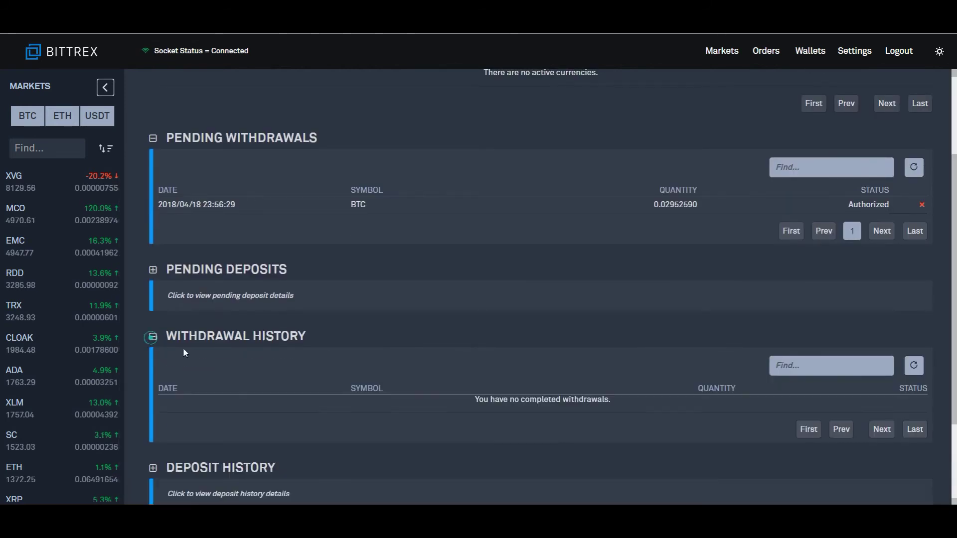
scroll(401, 377, down, 3)
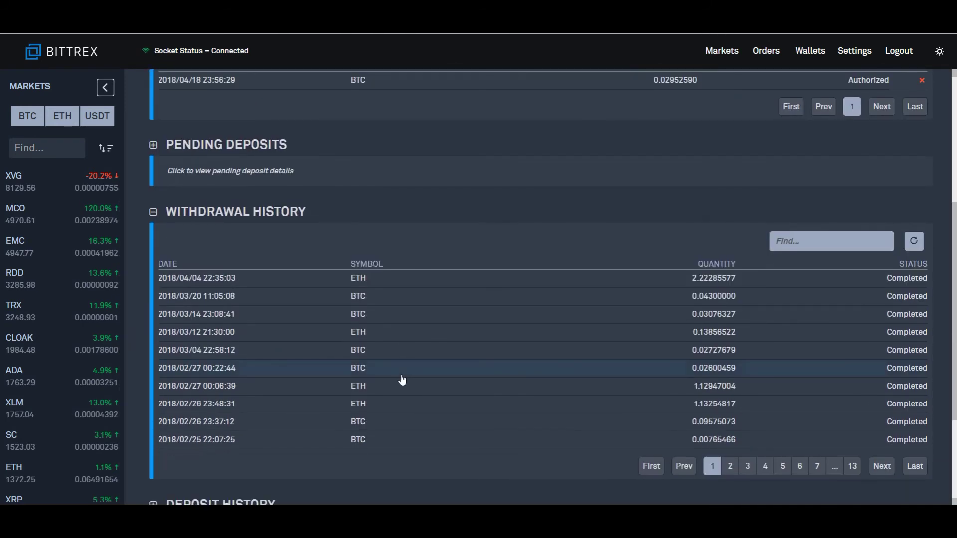
scroll(403, 381, up, 6)
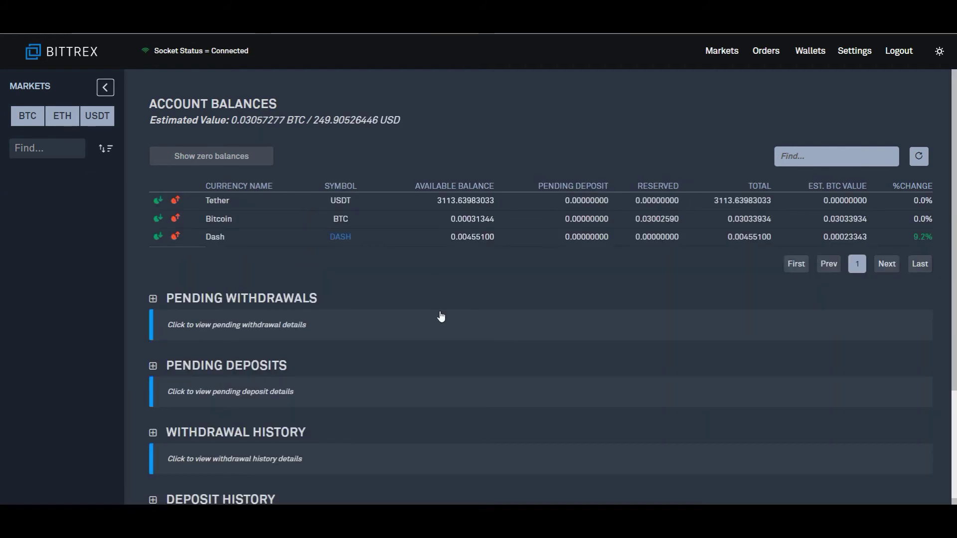
Step: Expand Pending Withdrawals and Withdrawal History to find the 2018/04/18 0.02952590 BTC withdrawal
click(255, 324)
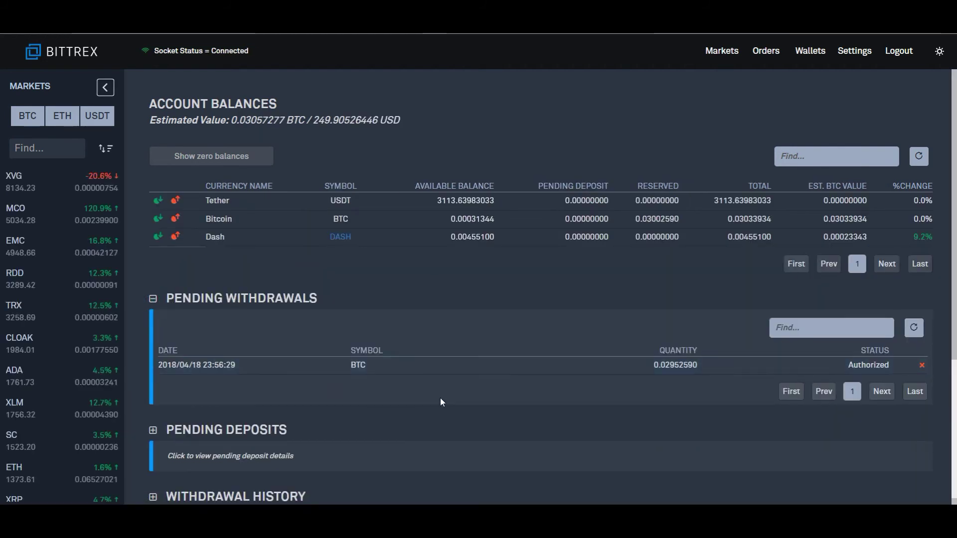
scroll(525, 405, down, 3)
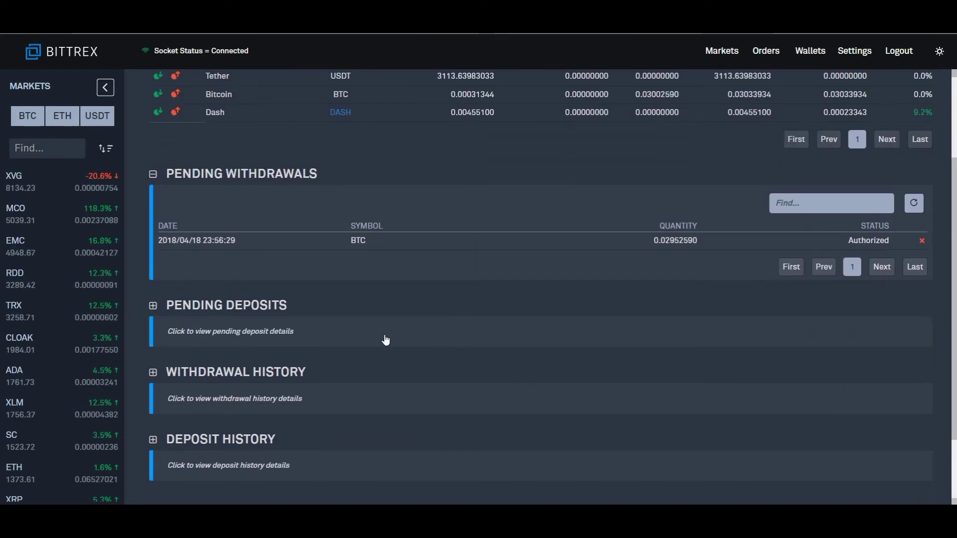
click(159, 373)
scroll(342, 423, down, 3)
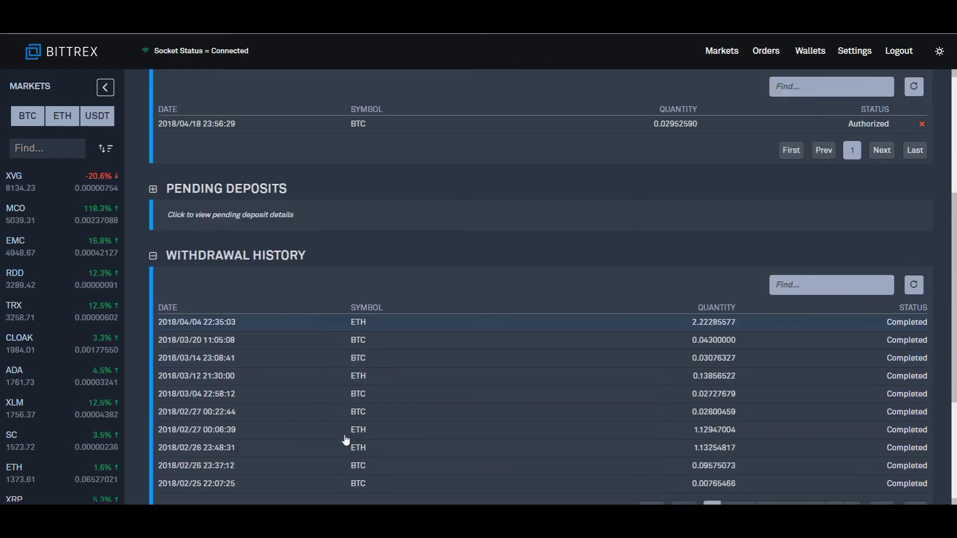
scroll(343, 423, up, 4)
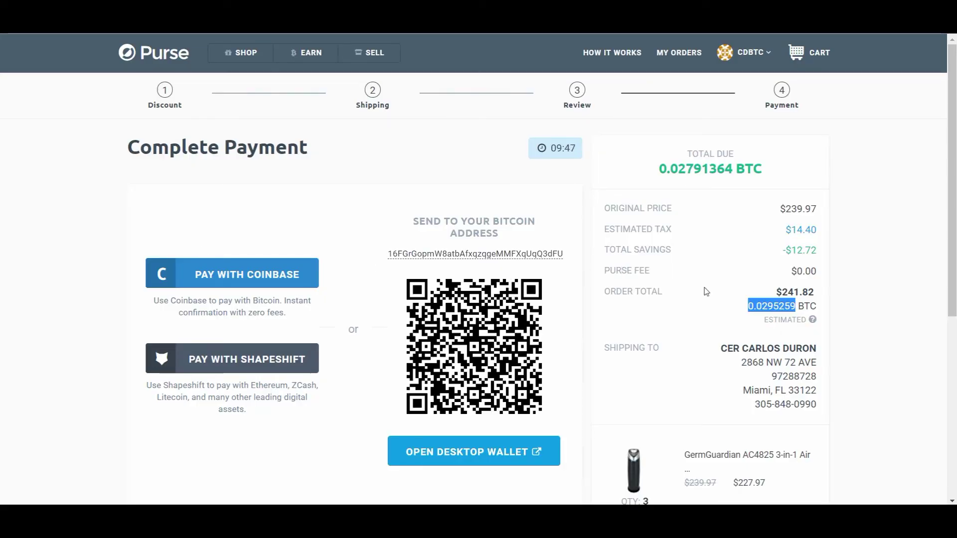
Step: Check the 0.02791364 BTC total on the Complete Payment page, then open a past order
scroll(711, 299, down, 4)
scroll(718, 319, up, 4)
scroll(680, 324, down, 3)
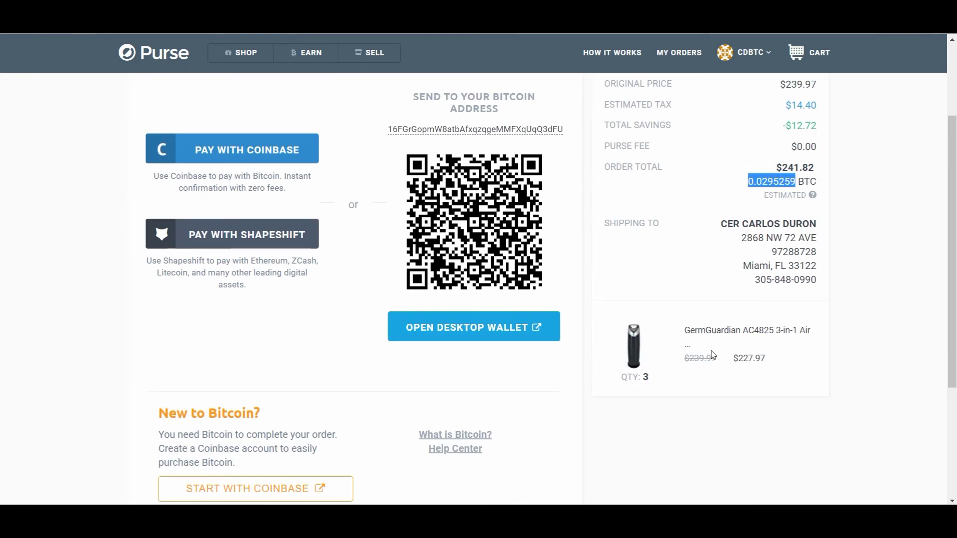
scroll(708, 349, up, 3)
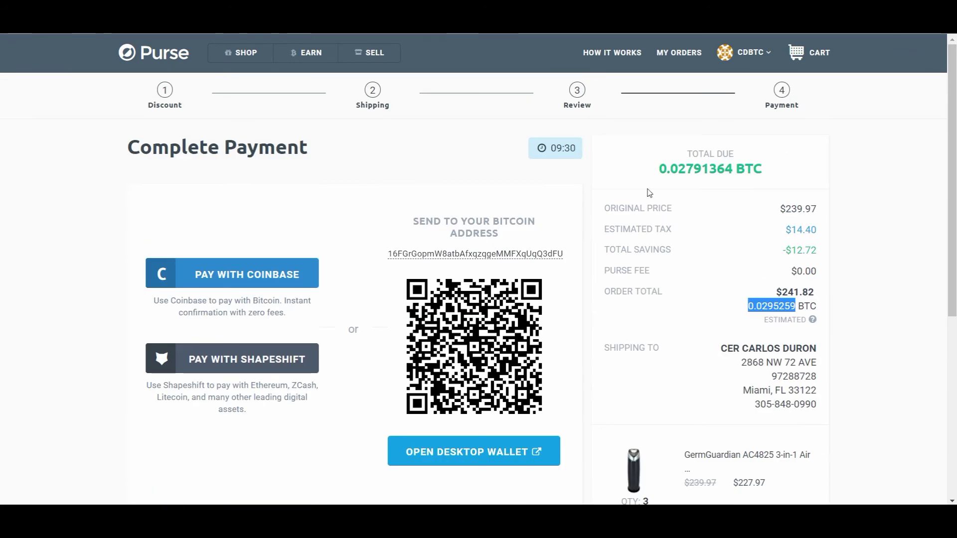
click(658, 50)
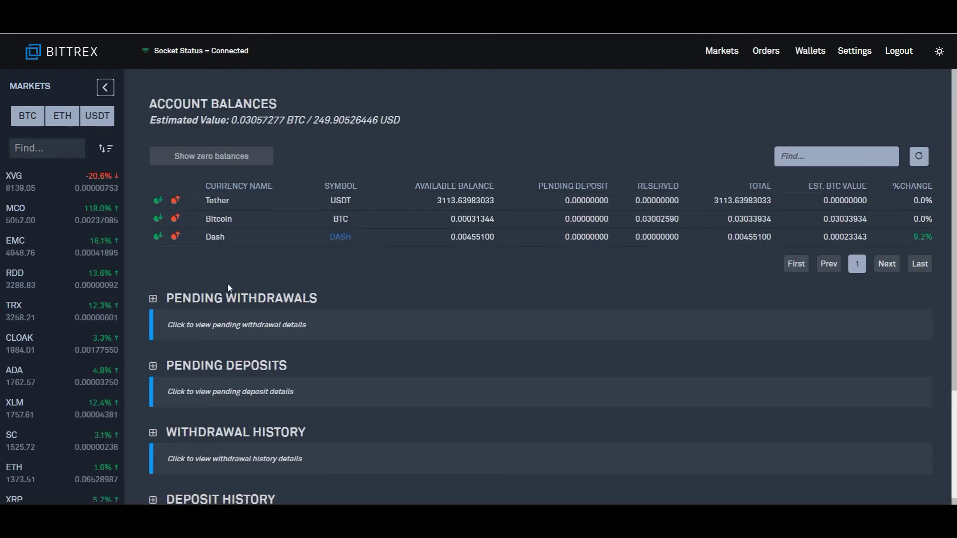
Step: Search CoinMarketCap for OCN, open Odyssey, and zoom its price chart to 7 days
click(154, 301)
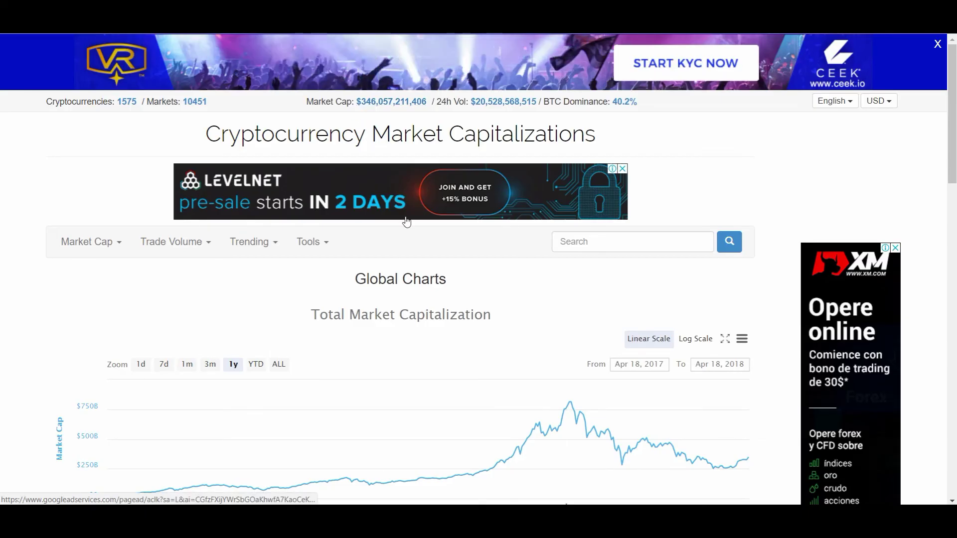
click(593, 239)
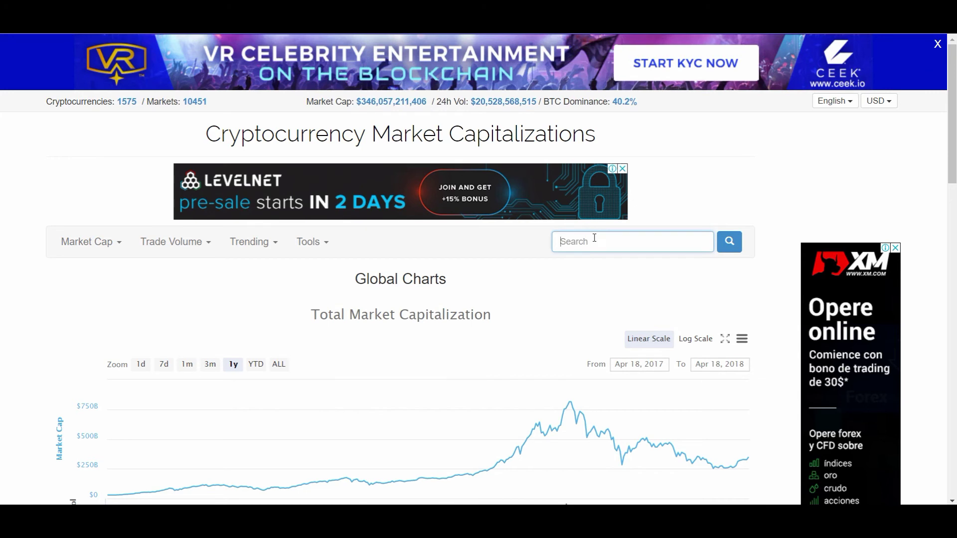
text(zi)
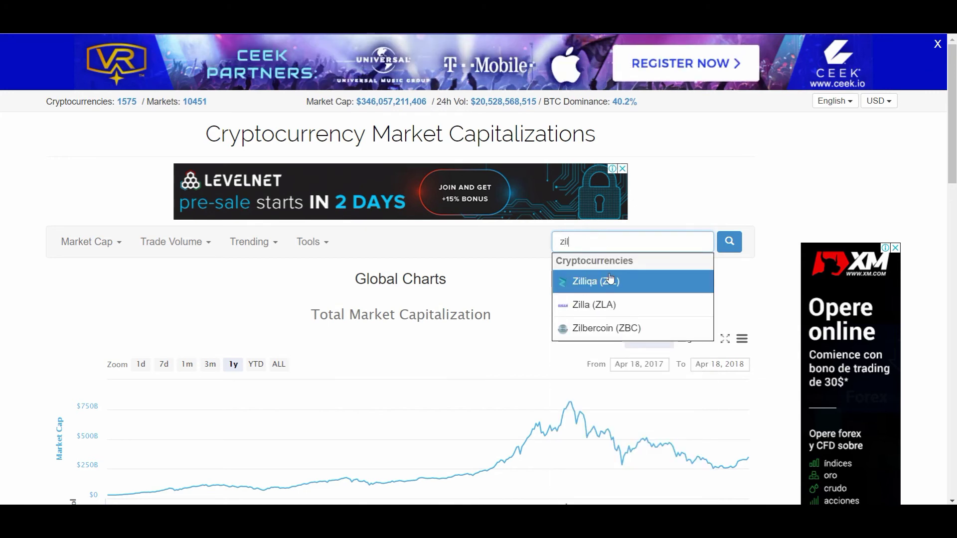
text(l)
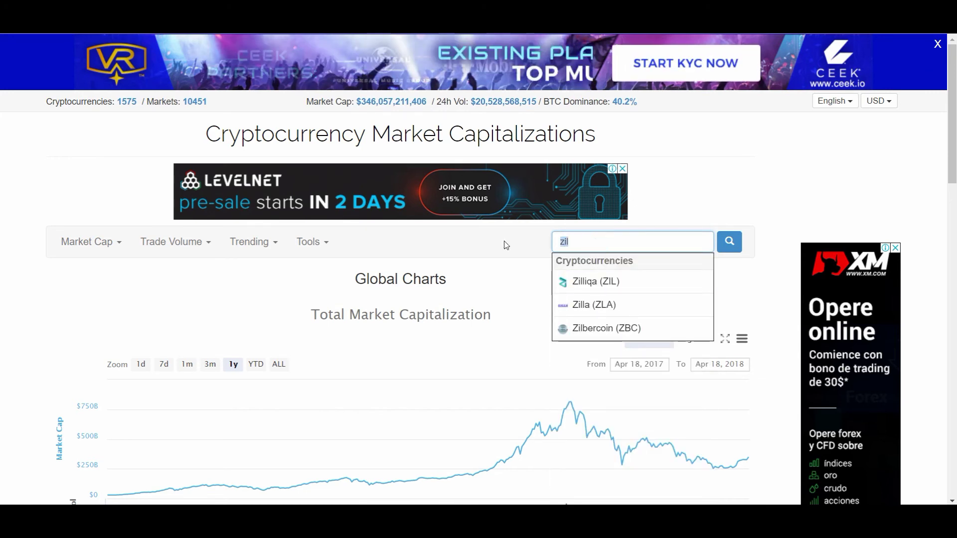
key(ctrl+a)
text(ocn)
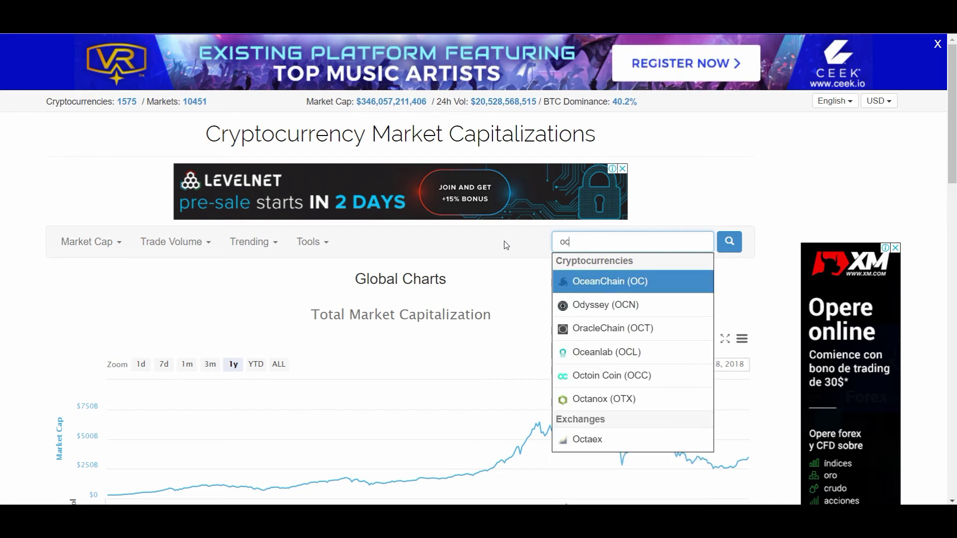
click(574, 284)
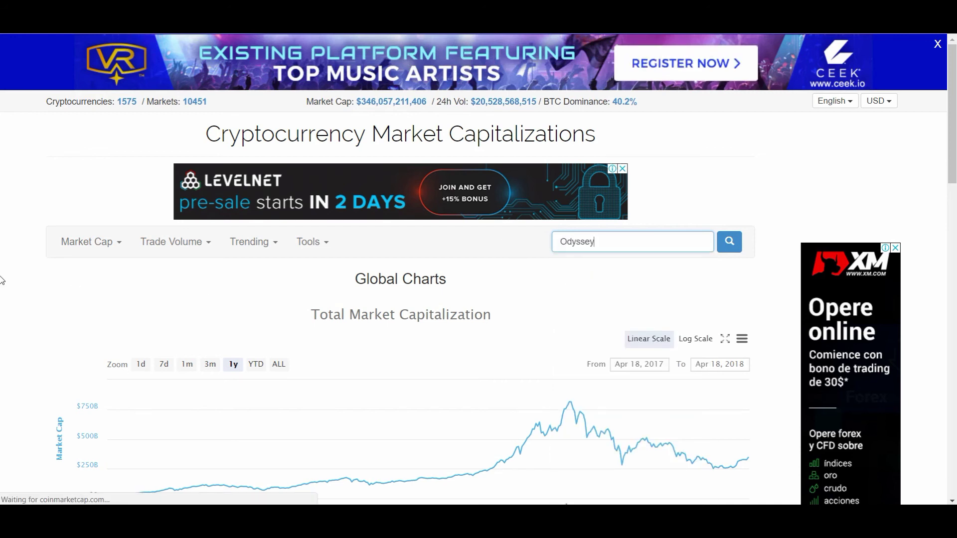
scroll(1, 303, down, 7)
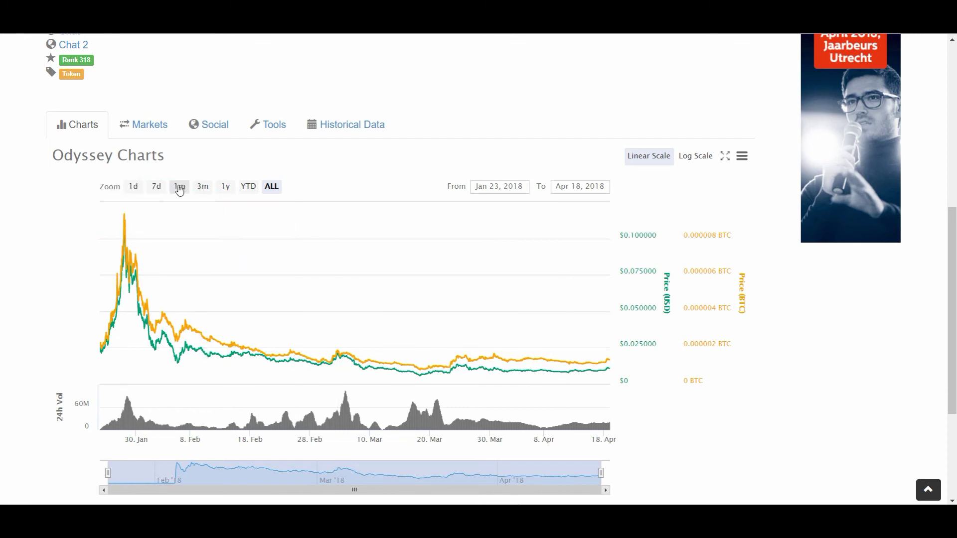
click(157, 186)
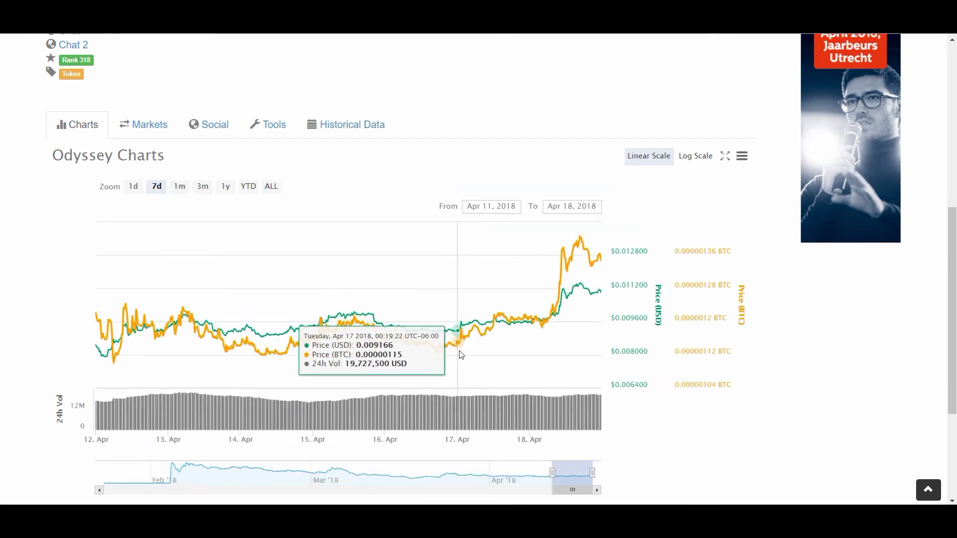
scroll(178, 223, up, 8)
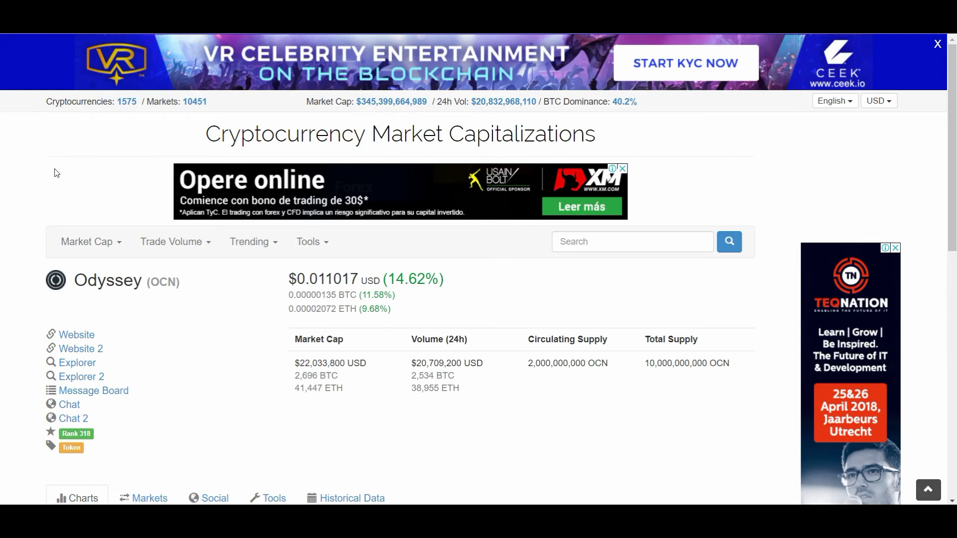
Step: Search for icx, open the ICON (ICX) page, and scroll down to its price chart
click(642, 244)
text(icx)
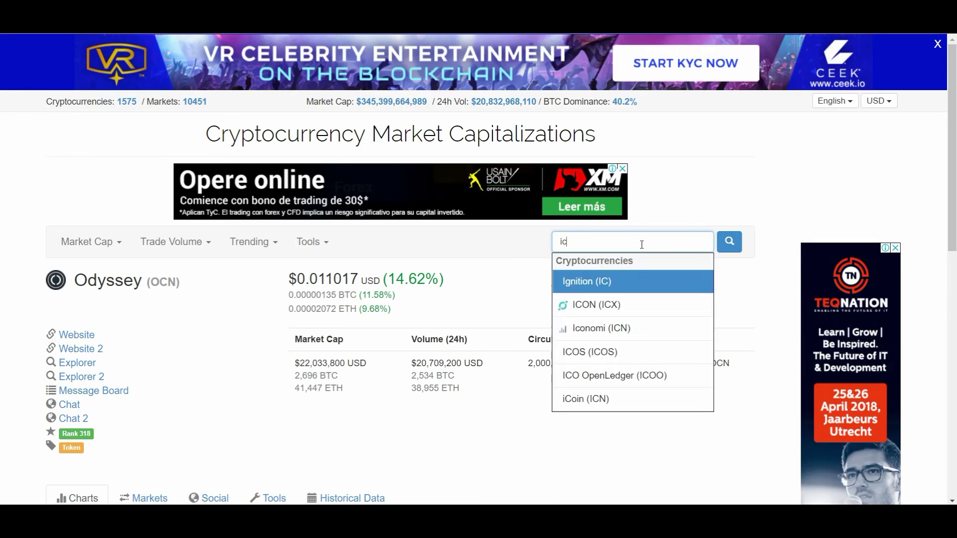
click(608, 285)
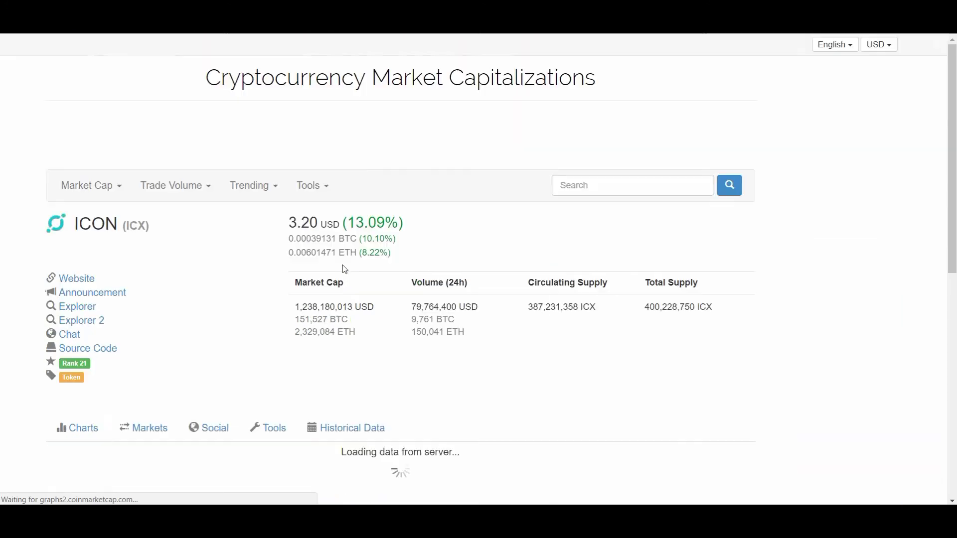
scroll(1, 290, down, 6)
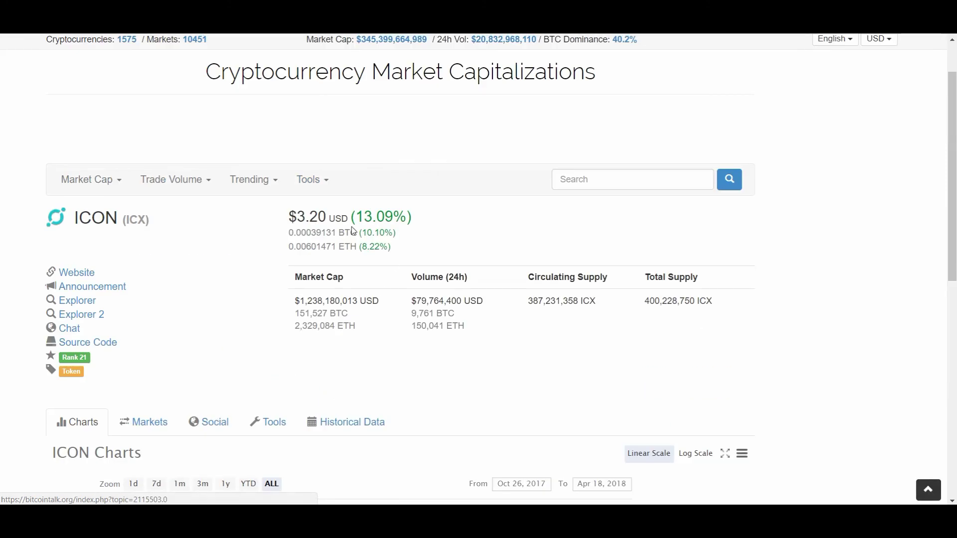
scroll(2, 349, down, 6)
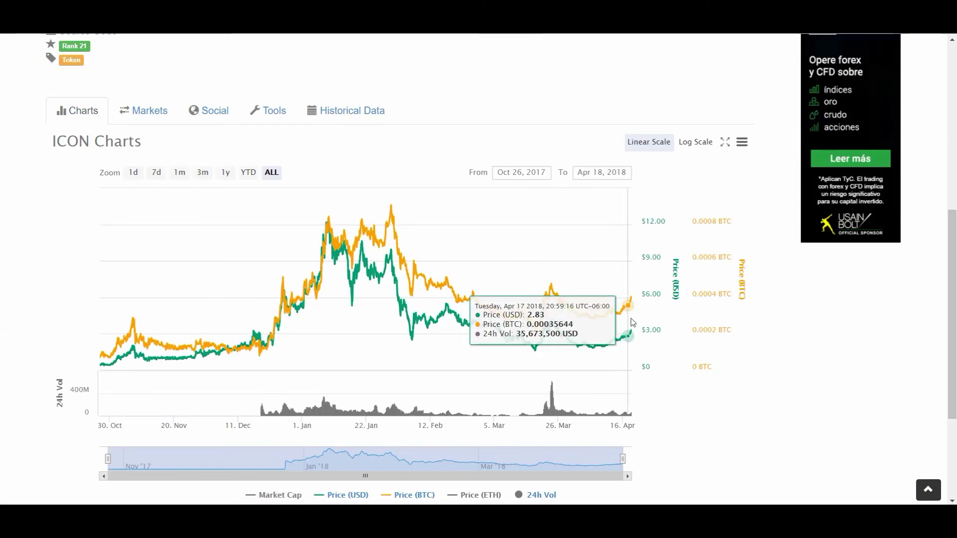
Step: Search CoinMarketCap for 'zil' and review the Zilliqa (ZIL) page and chart at $0.065541
scroll(681, 332, up, 8)
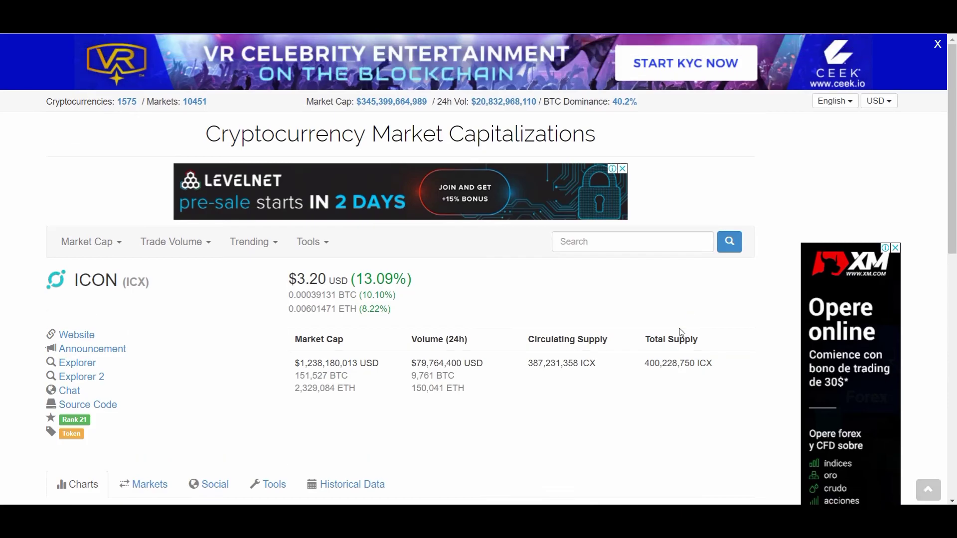
click(629, 242)
text(zil)
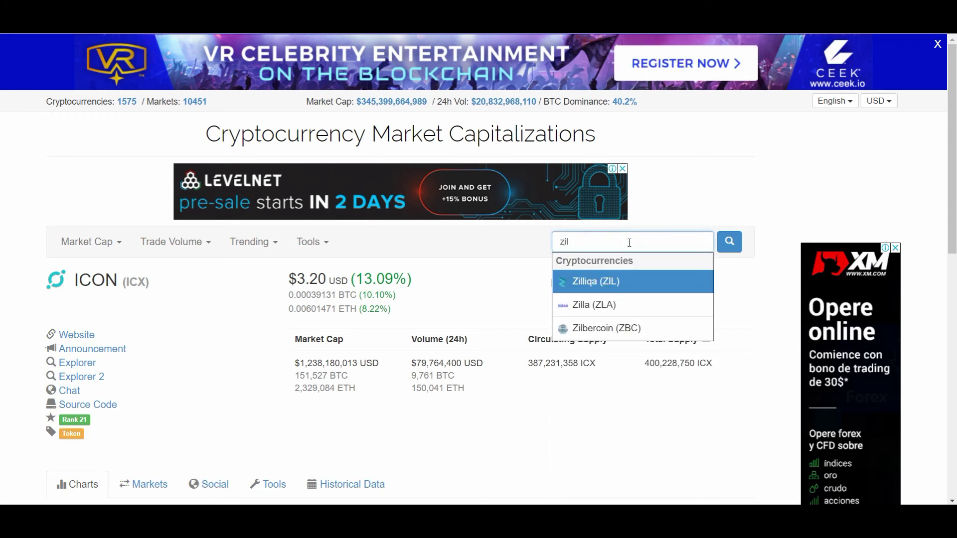
click(631, 281)
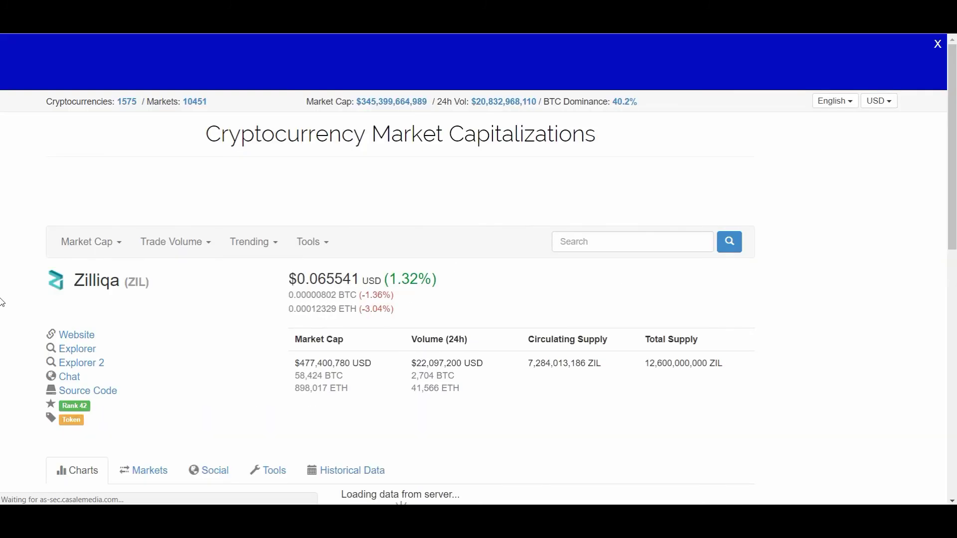
scroll(5, 320, down, 6)
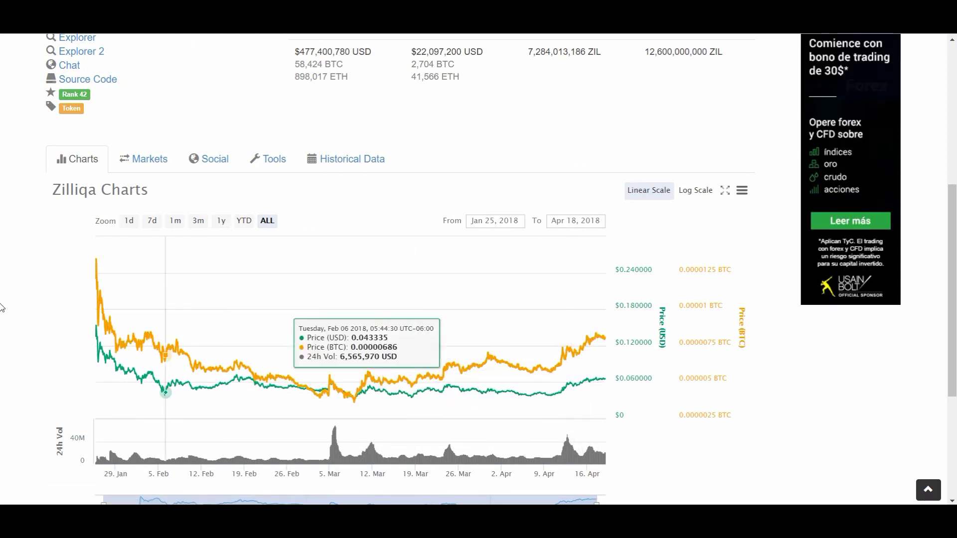
scroll(1, 305, up, 6)
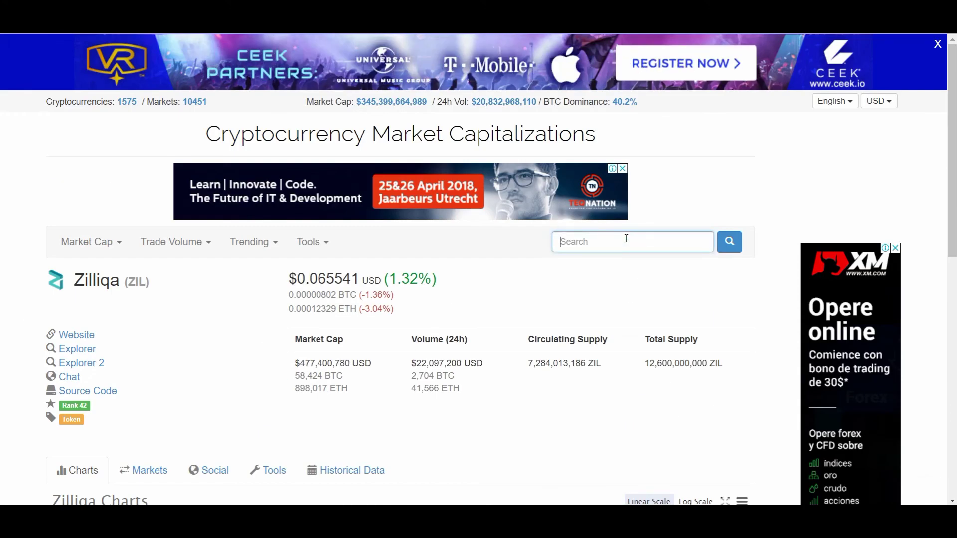
Step: Open the Pundi X (NPXS) page from the 'p' suggestions and scroll through its price history chart
text(p)
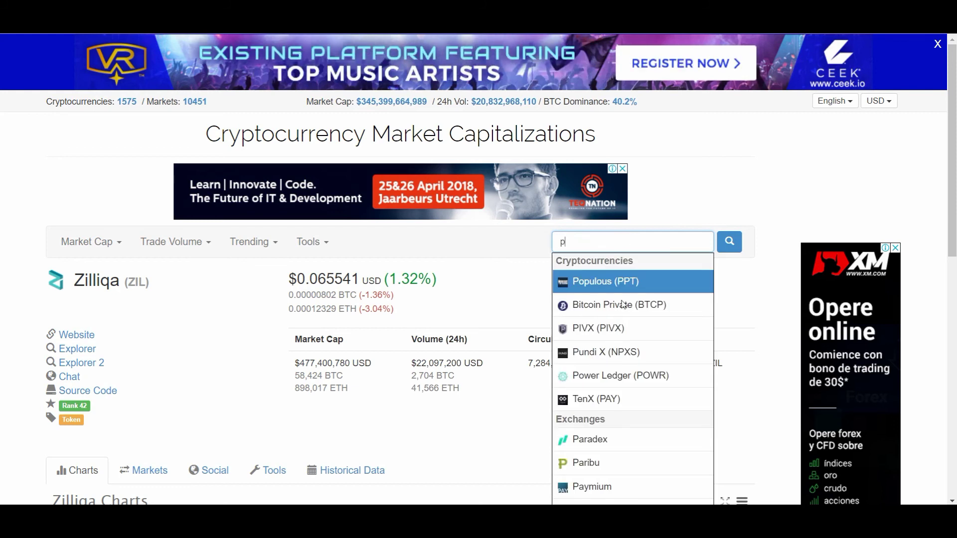
click(617, 352)
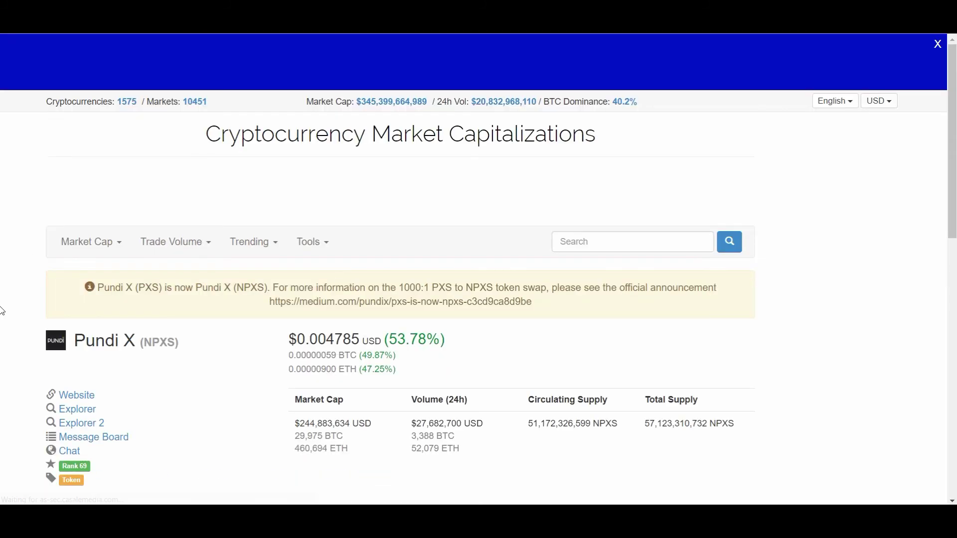
scroll(2, 307, down, 6)
scroll(2, 347, down, 2)
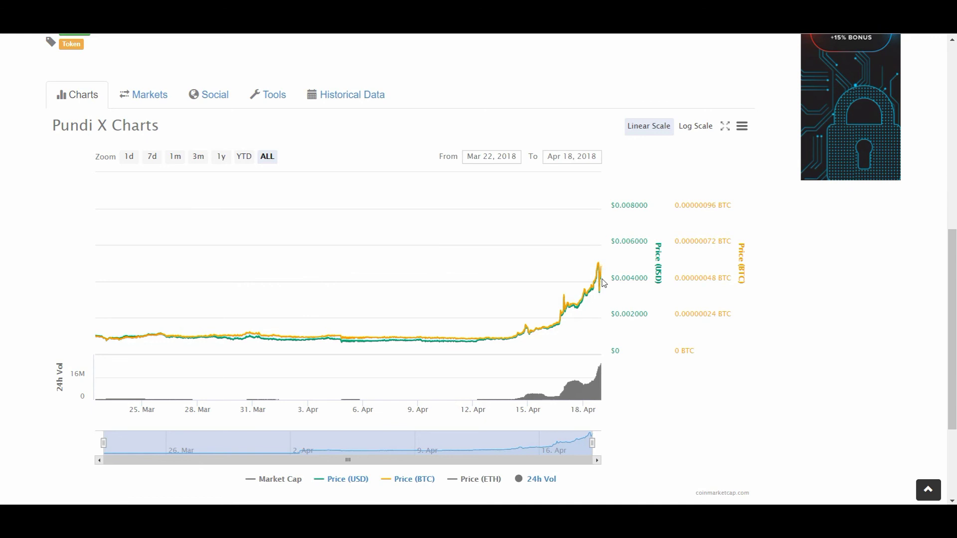
scroll(106, 226, up, 5)
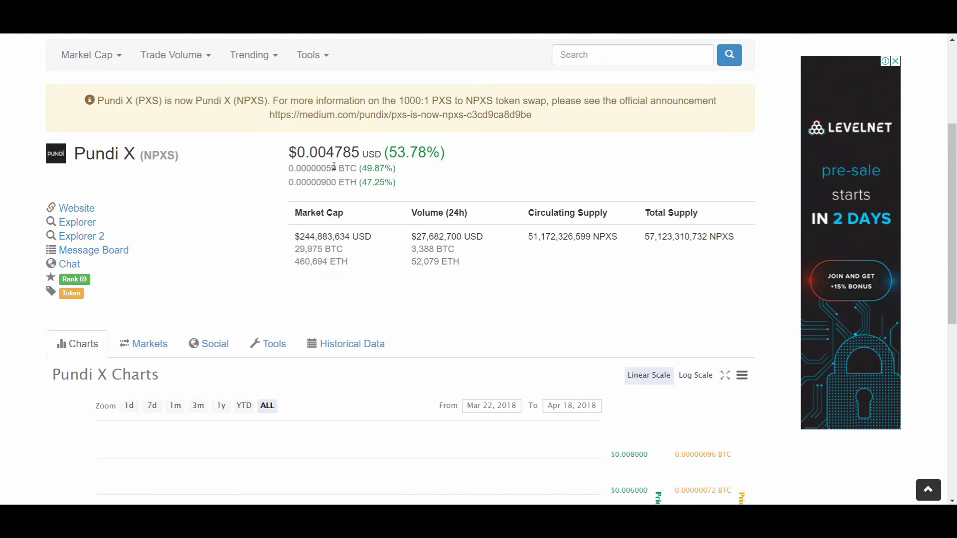
scroll(3, 364, down, 6)
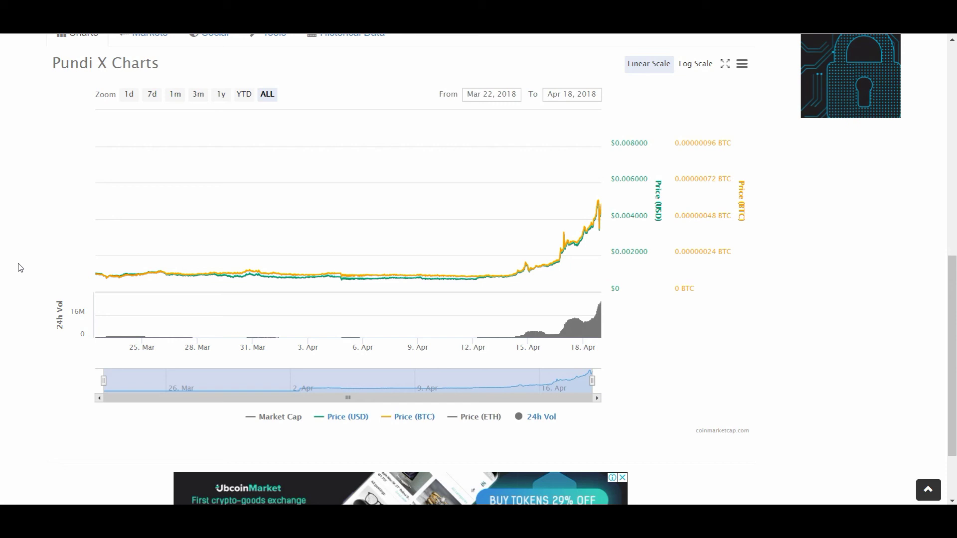
scroll(20, 268, up, 5)
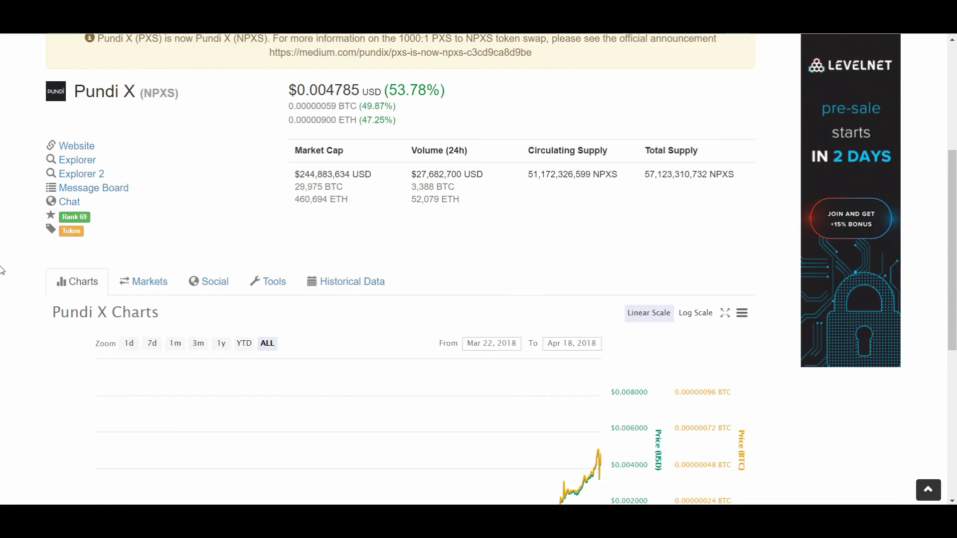
scroll(2, 269, up, 4)
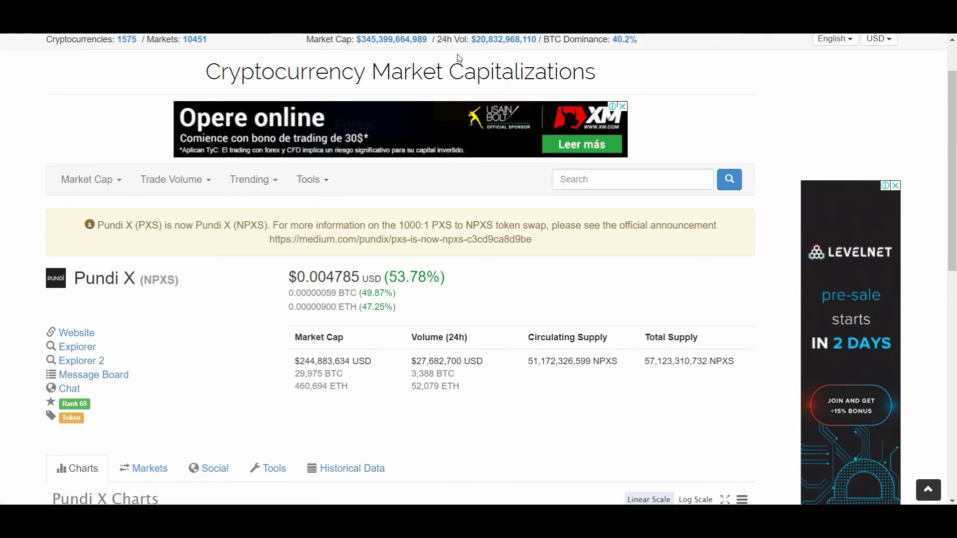
scroll(5, 354, down, 9)
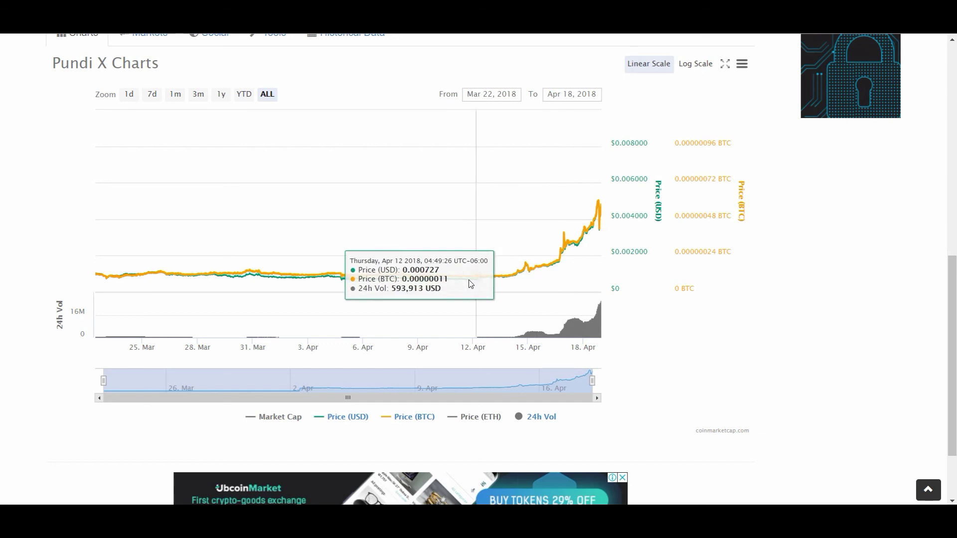
scroll(4, 189, up, 1)
scroll(5, 189, up, 3)
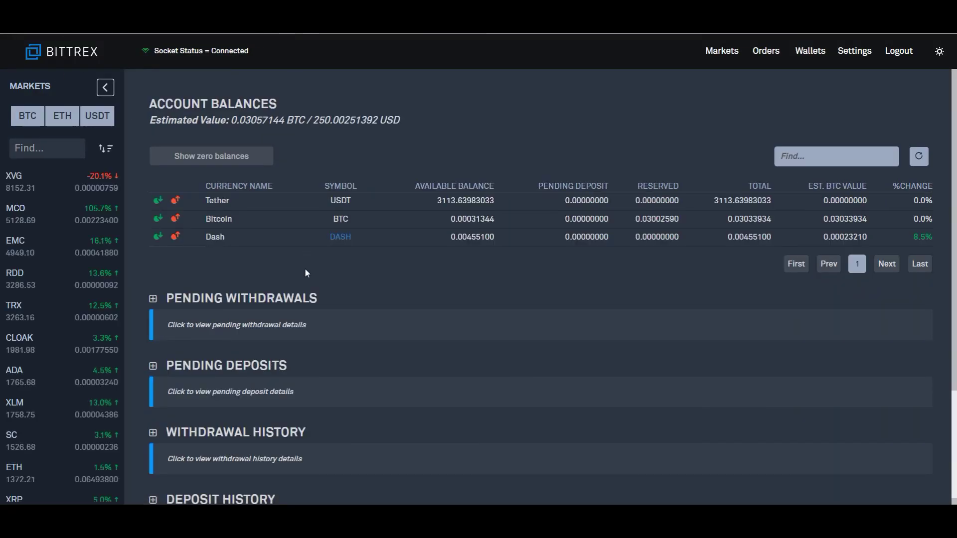
Step: Expand Pending Withdrawals and show the details of the 0.02952590 BTC withdrawal
click(153, 299)
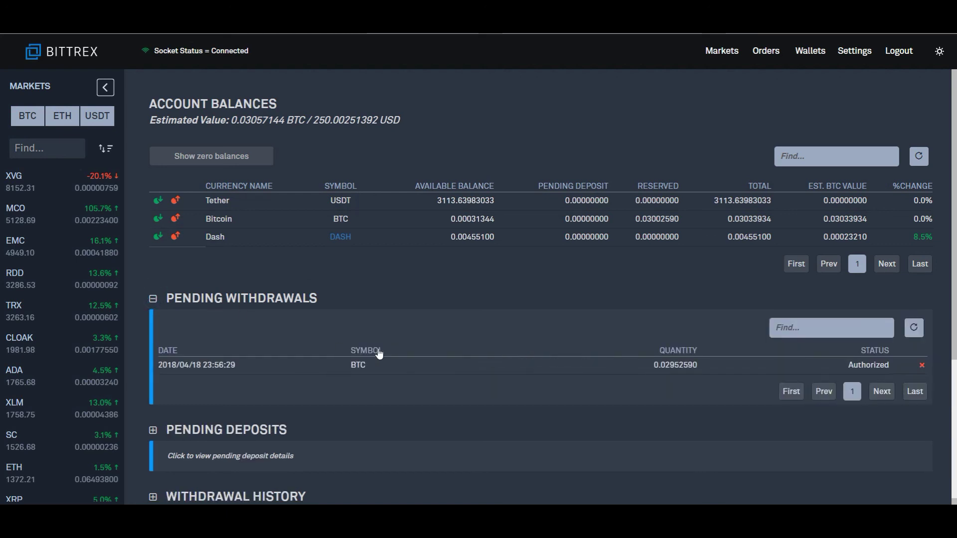
scroll(379, 353, down, 1)
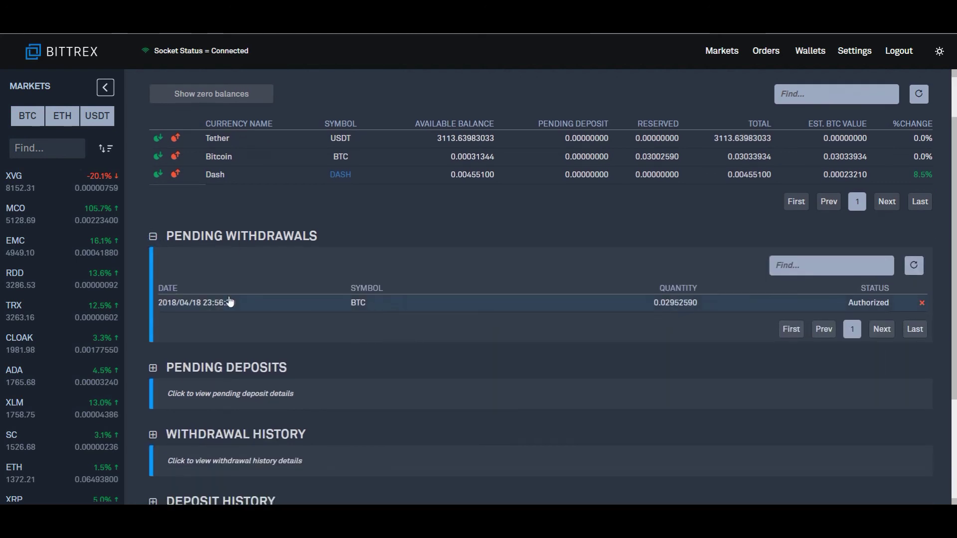
click(193, 309)
scroll(363, 372, down, 1)
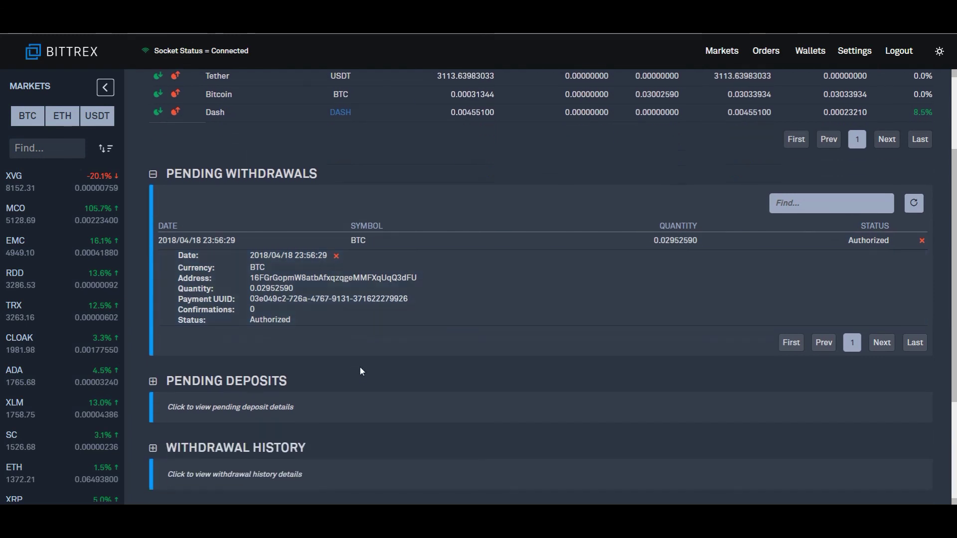
Step: Copy the withdrawal's destination address
double_click(350, 282)
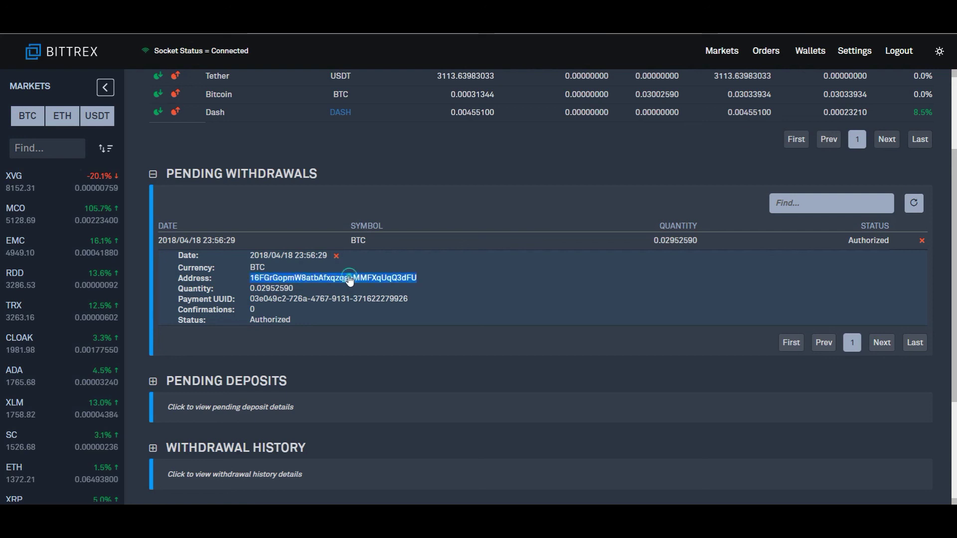
right_click(350, 280)
click(367, 281)
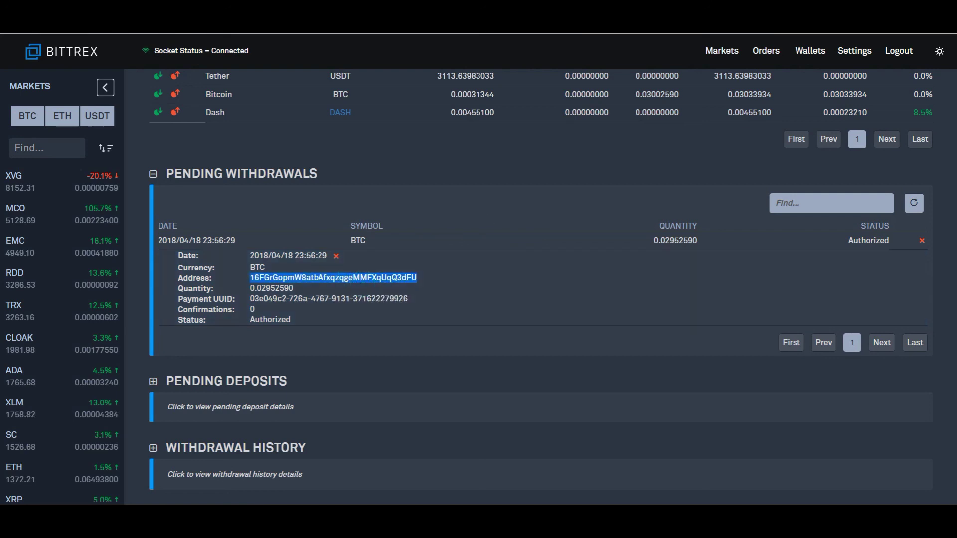
Step: Load blockchain.info in a new browser tab
key(ctrl+t)
text(block)
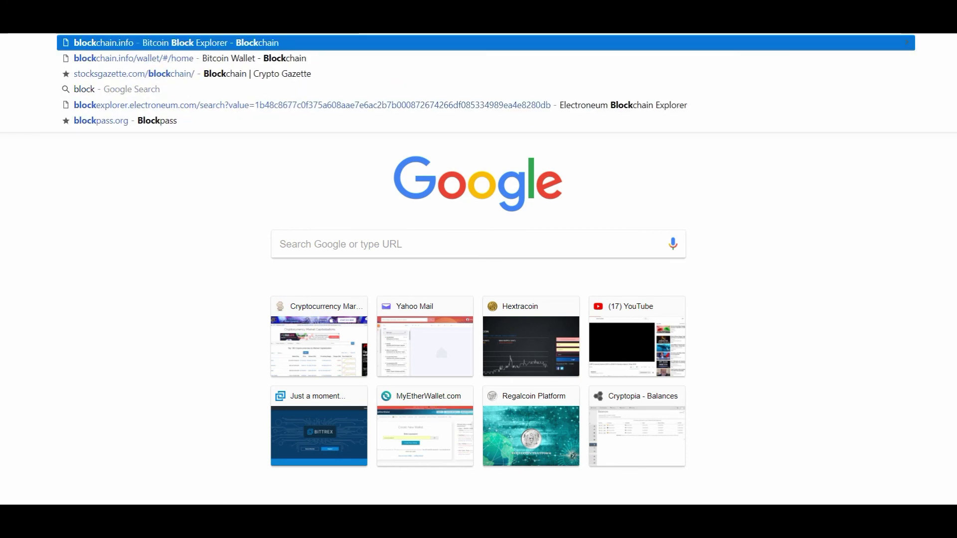
key(Return)
Step: Search the copied address and confirm an unconfirmed 0.0295259 BTC incoming transaction
right_click(709, 59)
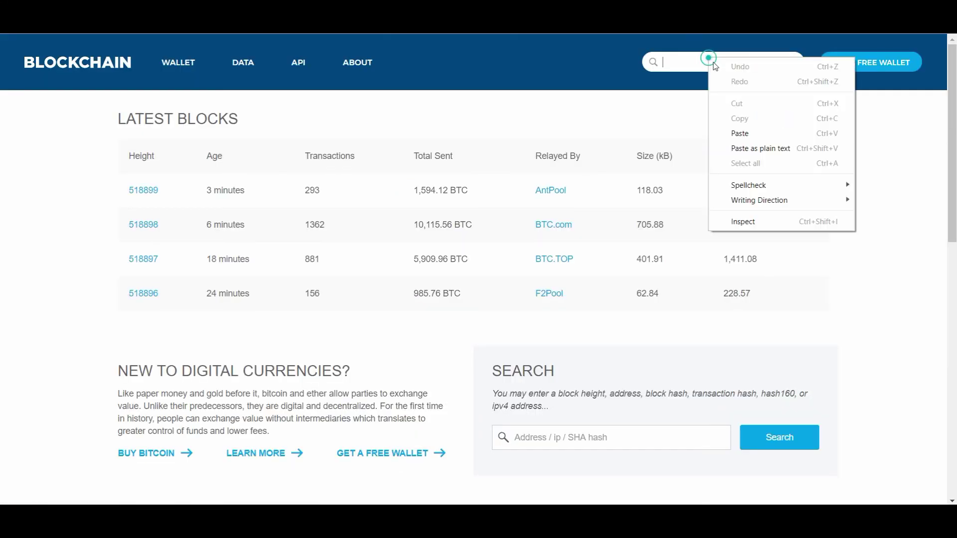
click(740, 133)
key(Return)
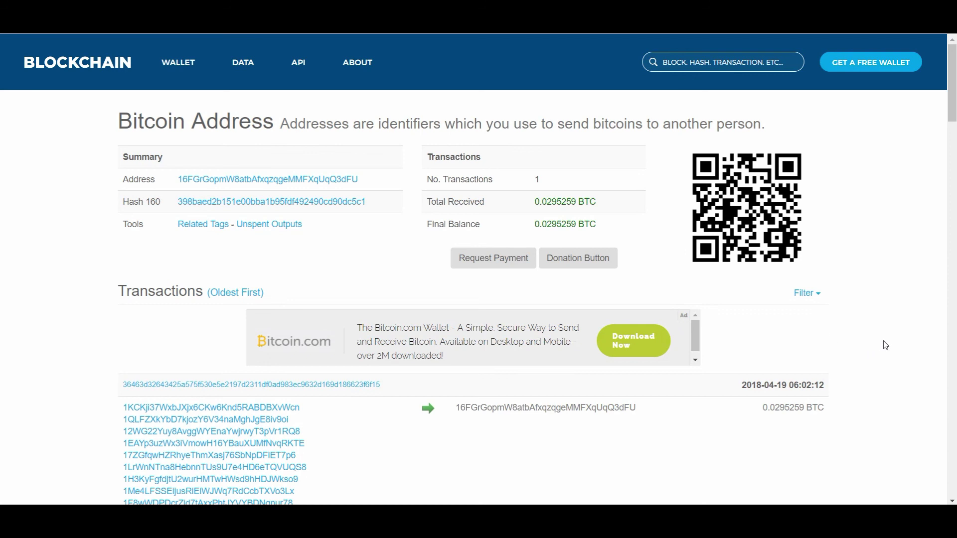
scroll(886, 345, down, 20)
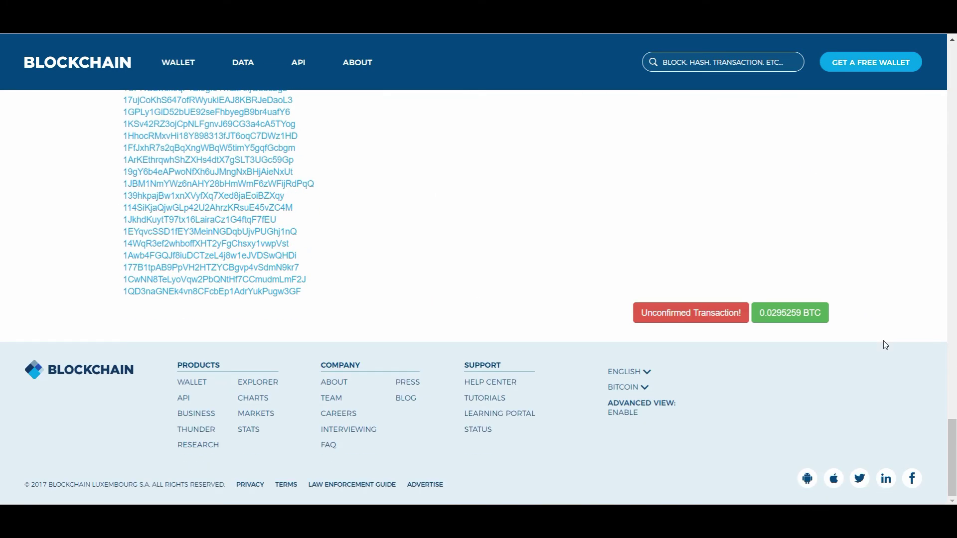
scroll(886, 346, up, 20)
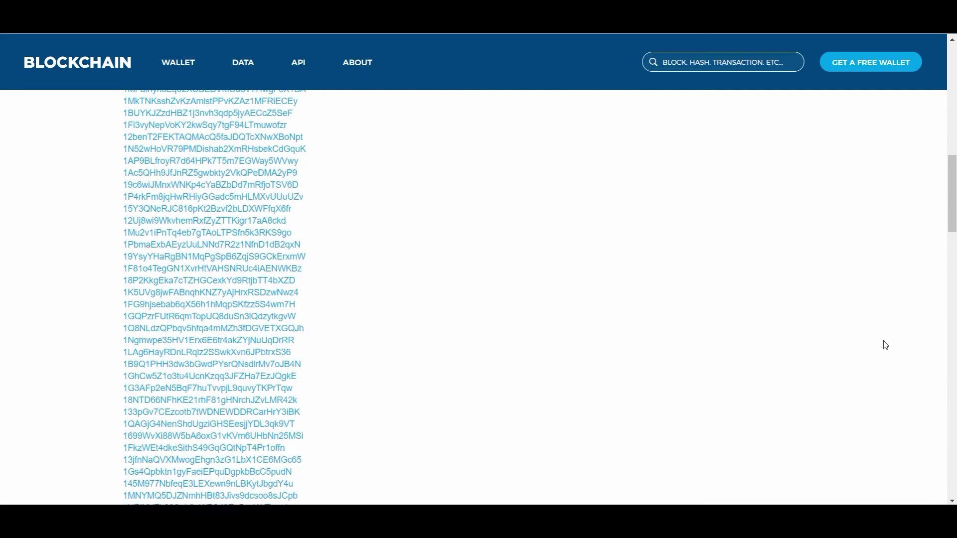
key(ctrl+shift+Tab)
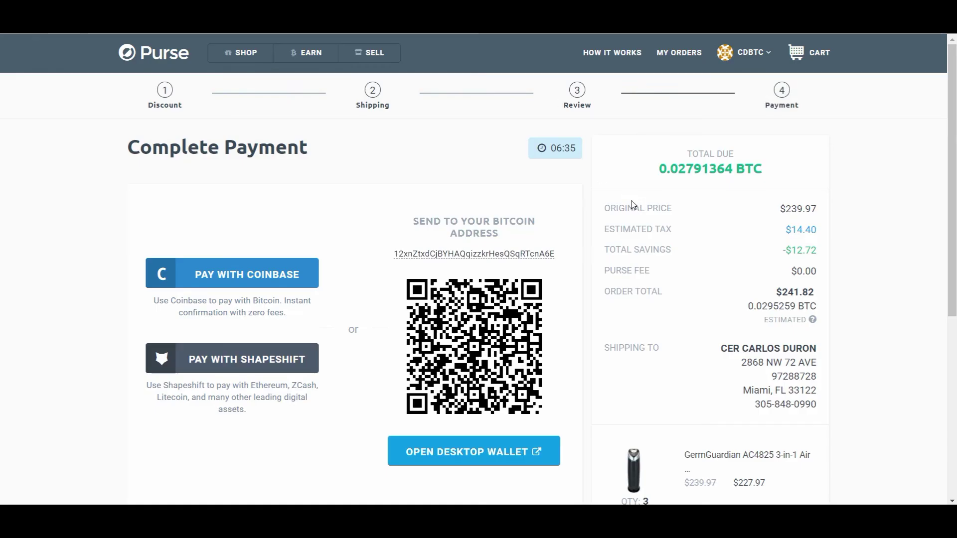
Step: Open MY ORDERS in a new tab and switch to the order list
right_click(668, 62)
click(693, 65)
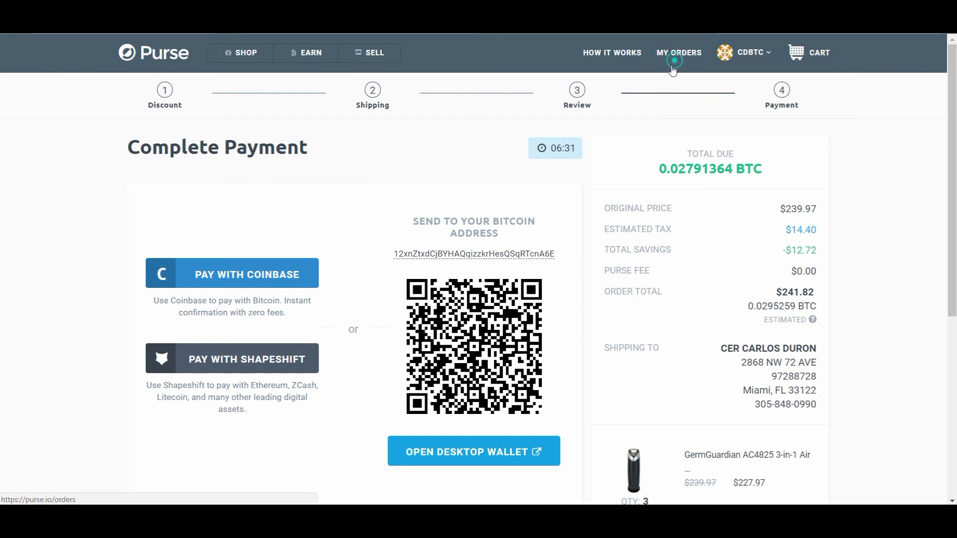
key(ctrl+Tab)
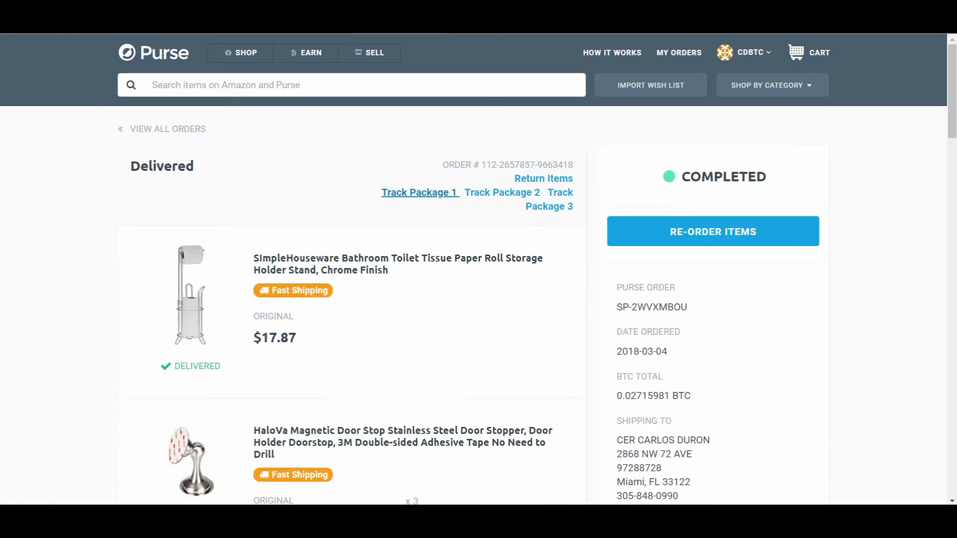
key(ctrl+Tab)
key(ctrl+Tab)
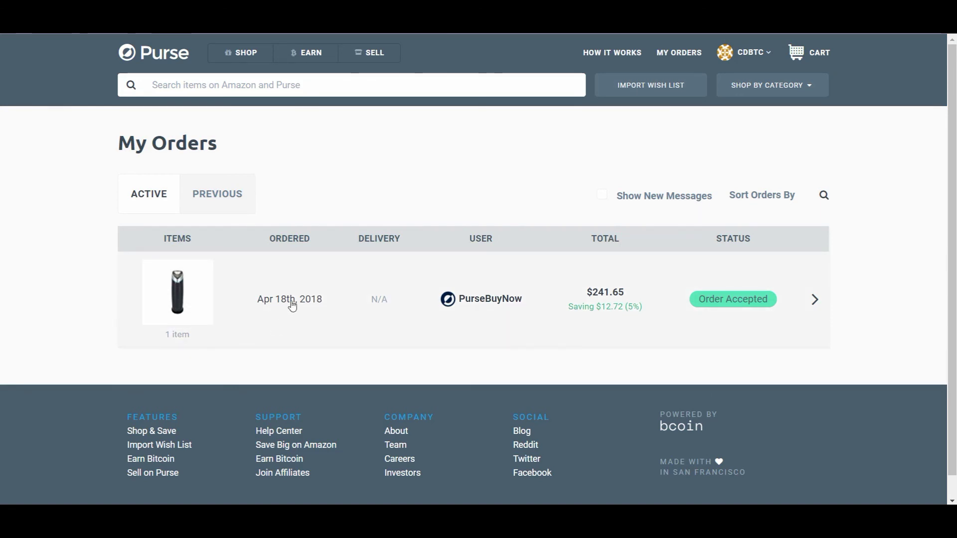
Step: Open the GermGuardian order and confirm Order Accepted, paid 0.0295259 BTC, $241.65 total
click(320, 283)
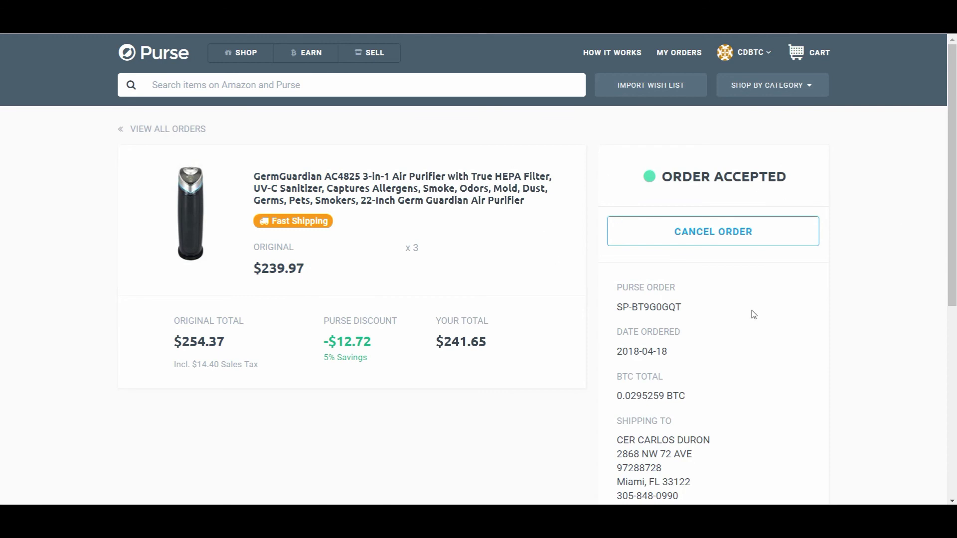
scroll(885, 335, down, 3)
scroll(881, 306, up, 3)
scroll(731, 334, down, 2)
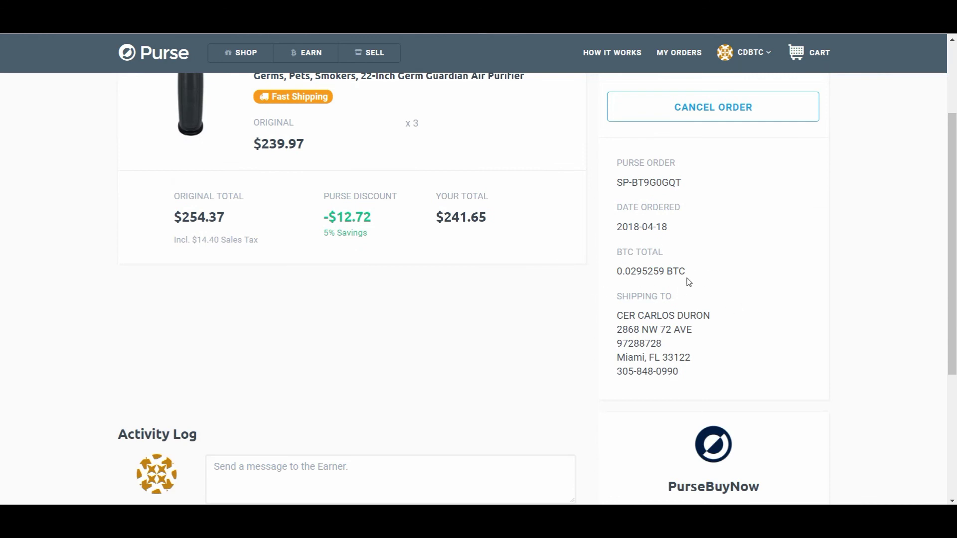
scroll(678, 288, down, 3)
scroll(666, 282, up, 5)
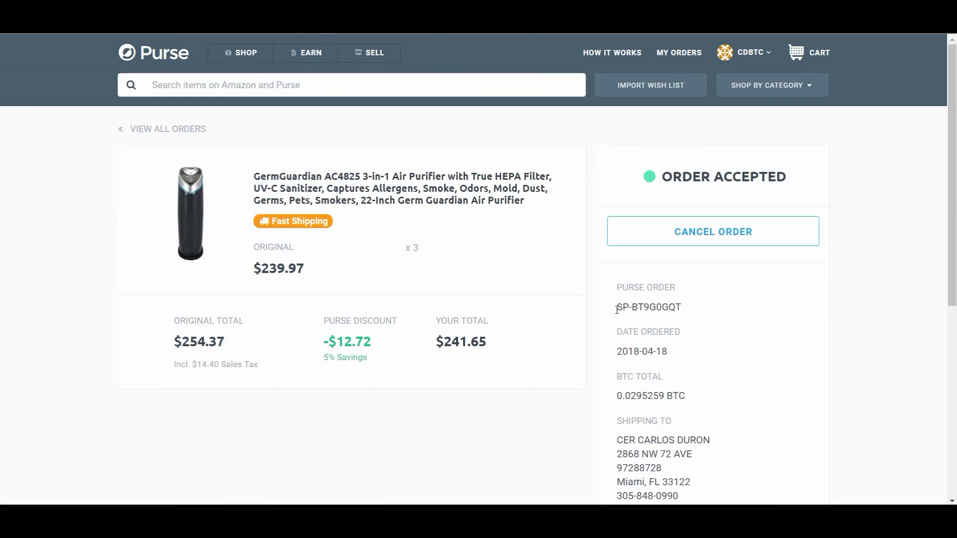
scroll(607, 331, down, 1)
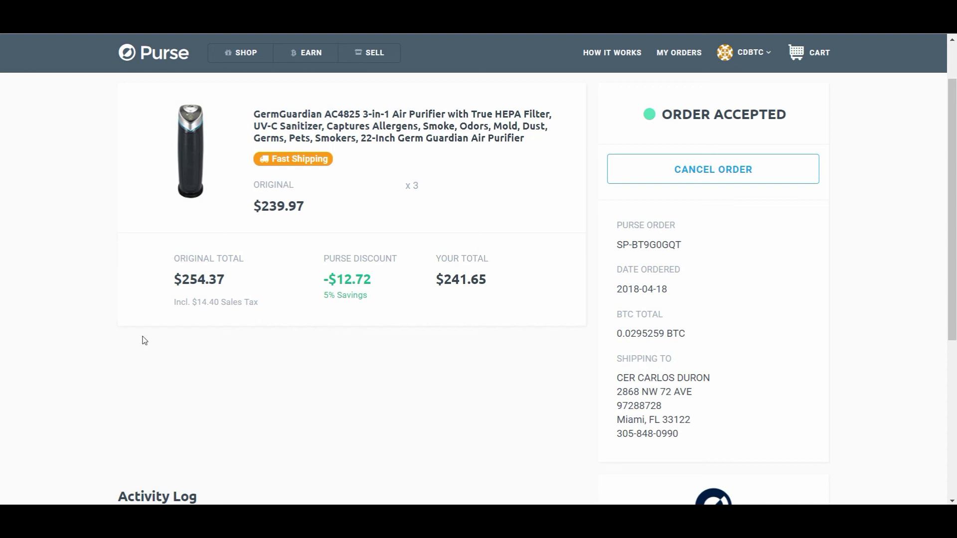
scroll(142, 340, down, 1)
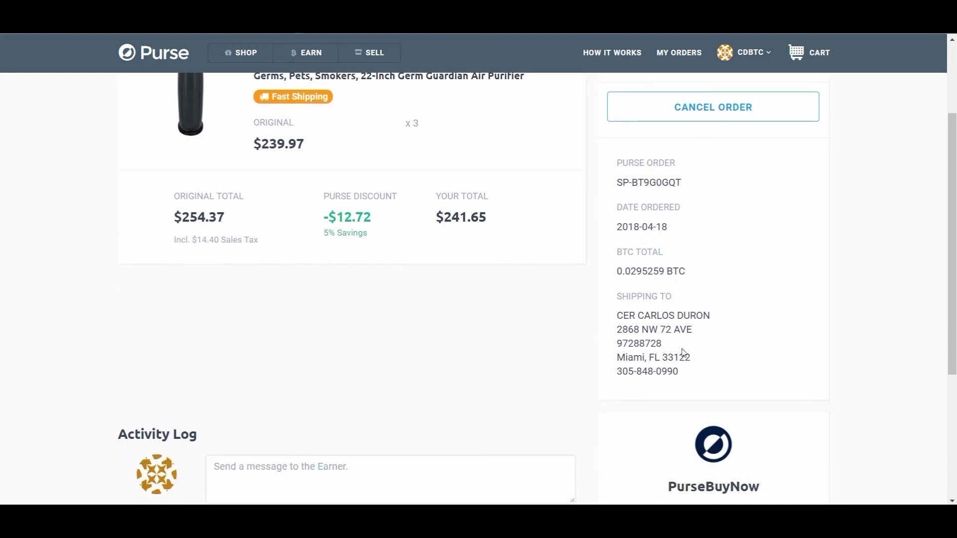
scroll(684, 353, up, 2)
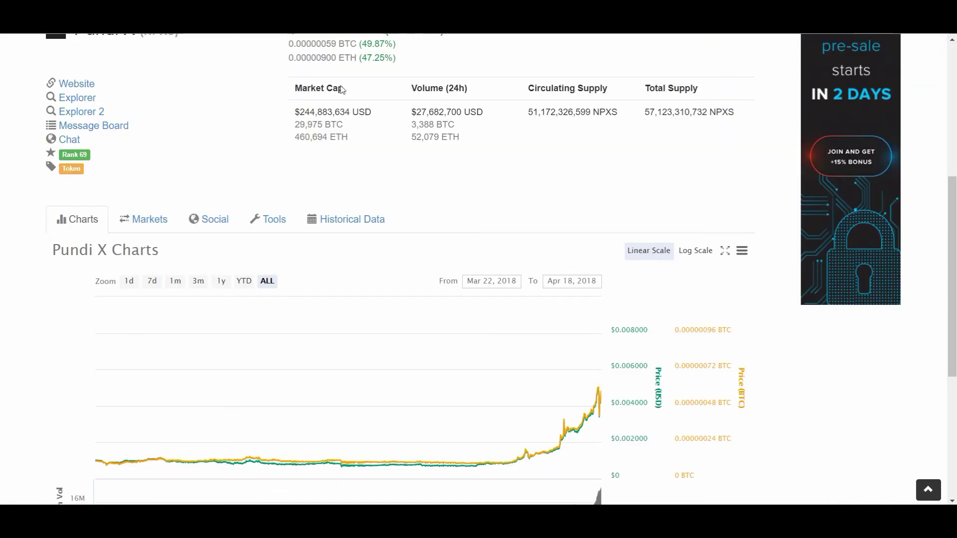
scroll(180, 248, up, 10)
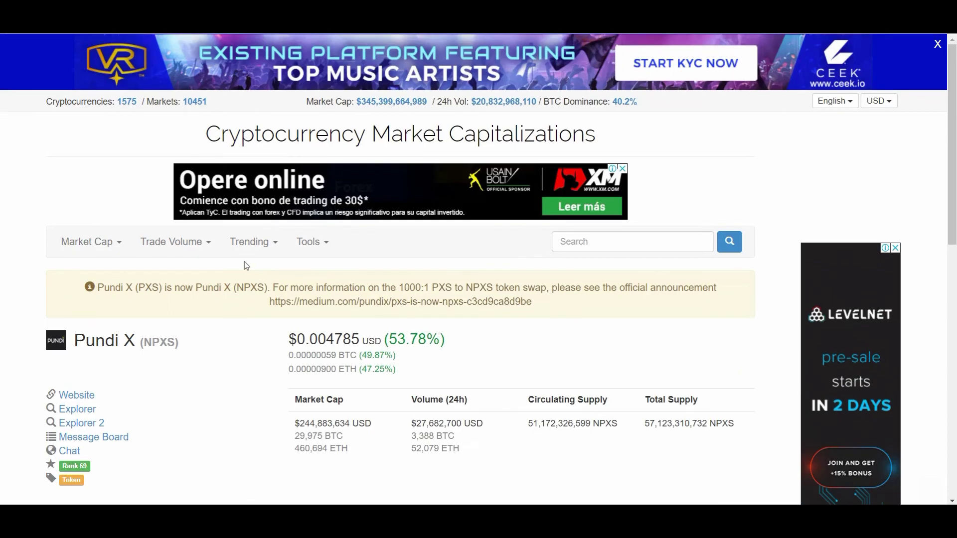